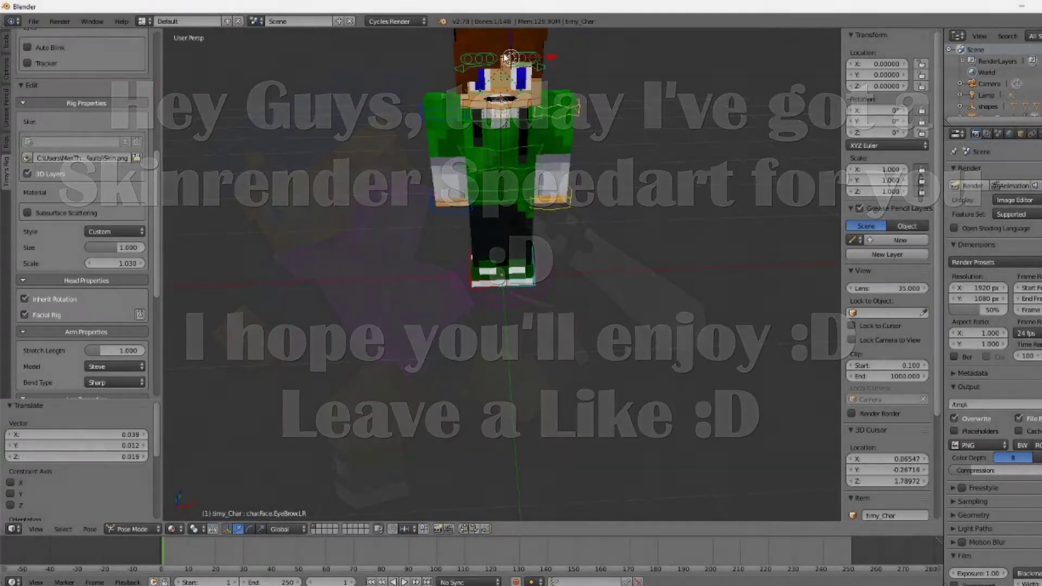
- Select the head bone, try random armour twice, then clear all armour
{"action": "right_click", "coordinate": [504, 100]}
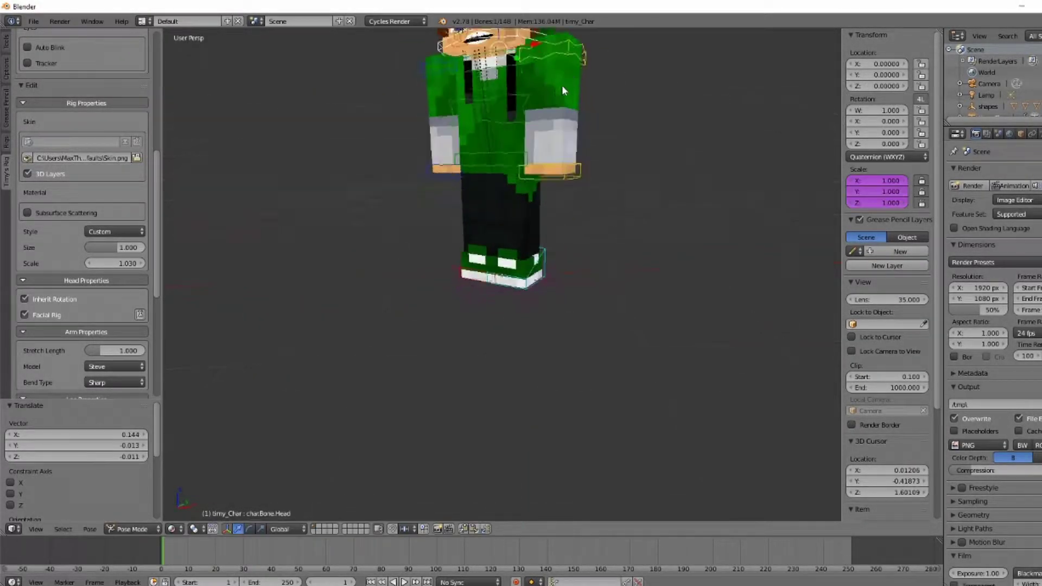
{"action": "scroll", "coordinate": [561, 84], "scroll_direction": "down", "scroll_amount": 2}
{"action": "scroll", "coordinate": [124, 343], "scroll_direction": "down", "scroll_amount": 2}
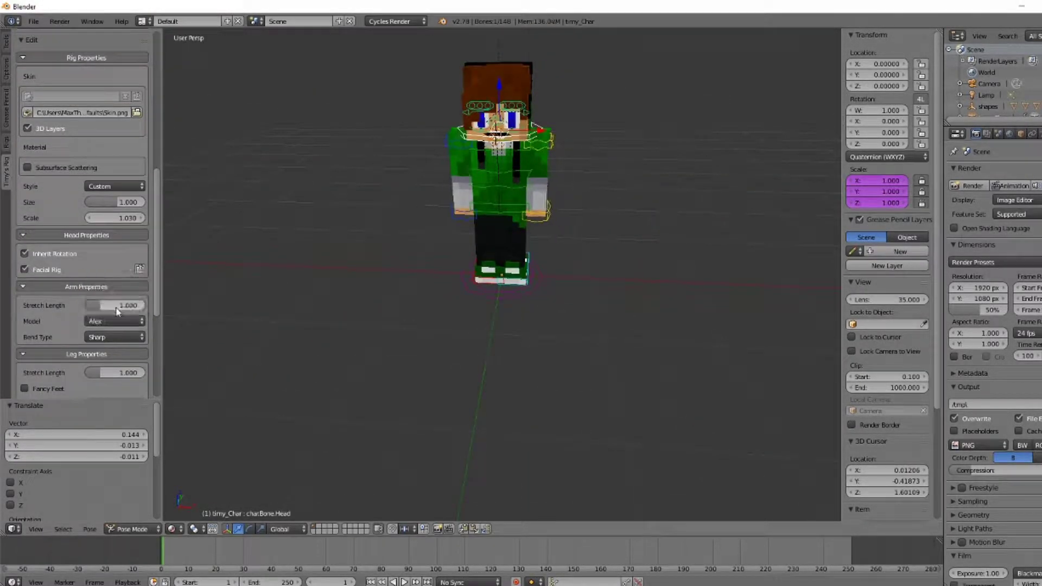
{"action": "scroll", "coordinate": [95, 337], "scroll_direction": "down", "scroll_amount": 2}
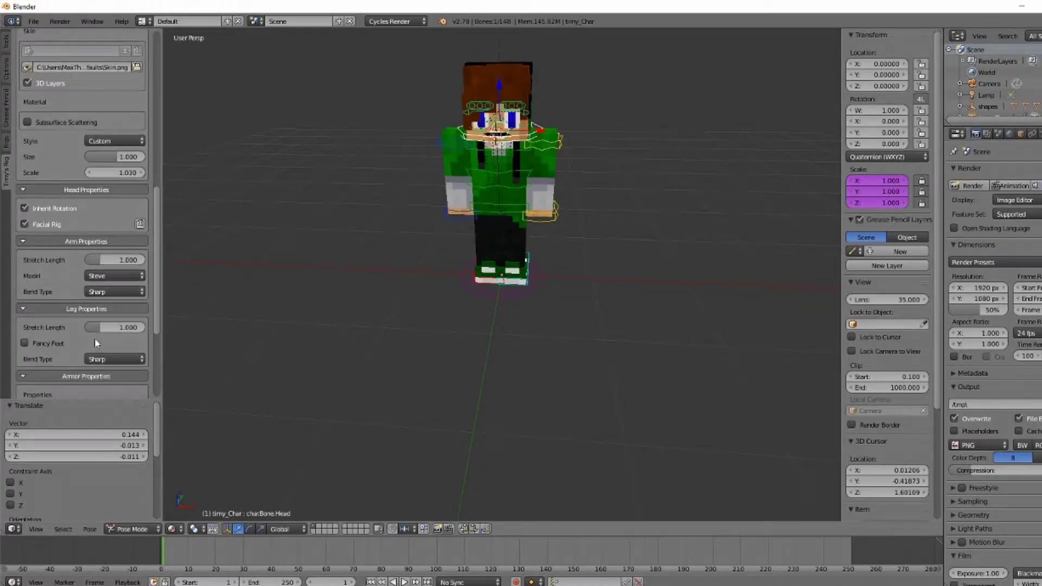
{"action": "scroll", "coordinate": [60, 326], "scroll_direction": "down", "scroll_amount": 4}
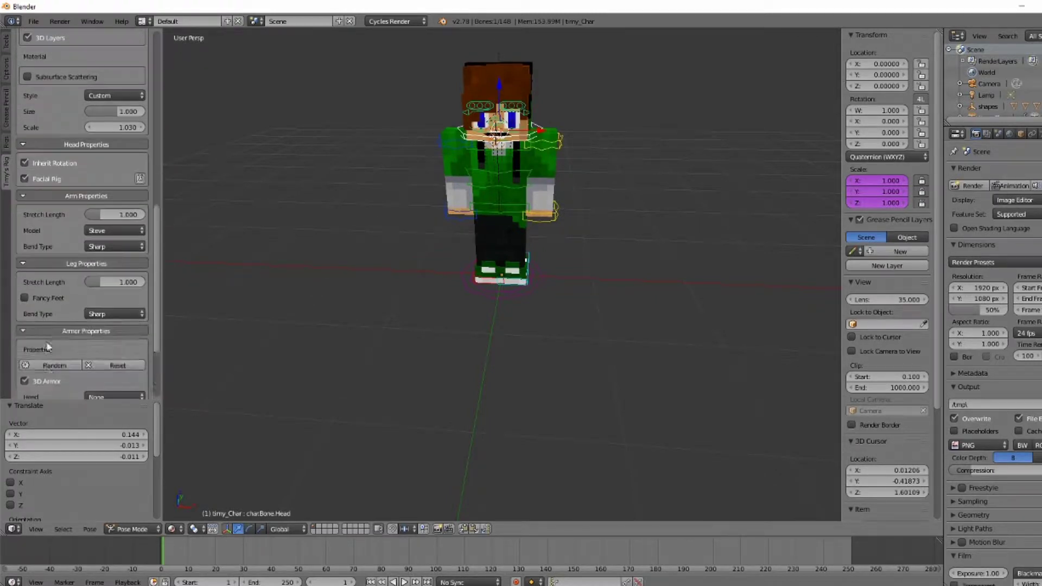
{"action": "left_click", "coordinate": [62, 320]}
{"action": "left_click", "coordinate": [62, 321]}
{"action": "left_click", "coordinate": [118, 320]}
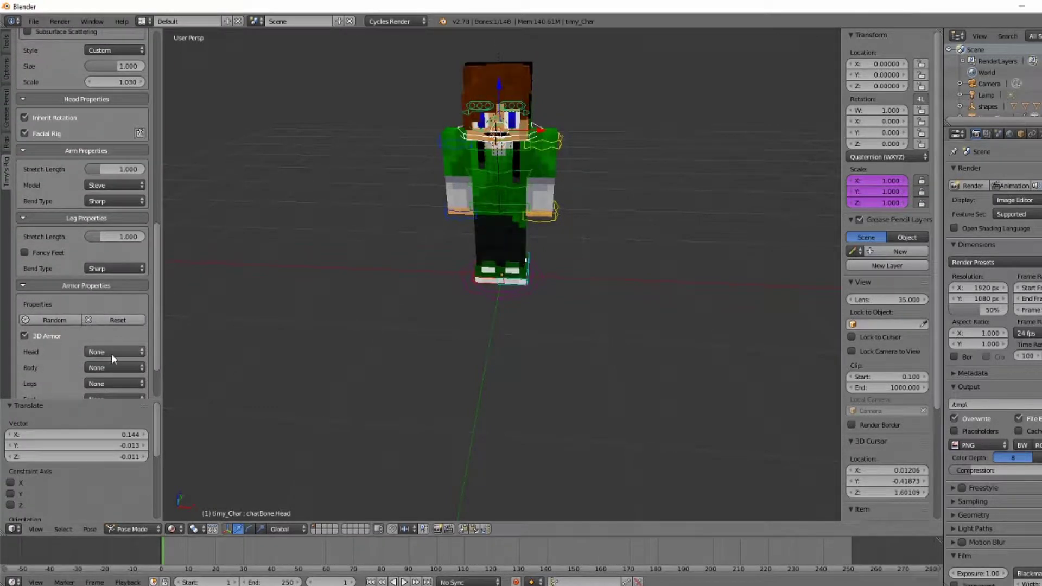
{"action": "scroll", "coordinate": [112, 353], "scroll_direction": "down", "scroll_amount": 1}
- Set the body armour to Diamond with an enchant strength of 1.000
{"action": "left_click", "coordinate": [112, 348]}
{"action": "left_click", "coordinate": [104, 284]}
{"action": "scroll", "coordinate": [152, 330], "scroll_direction": "down", "scroll_amount": 2}
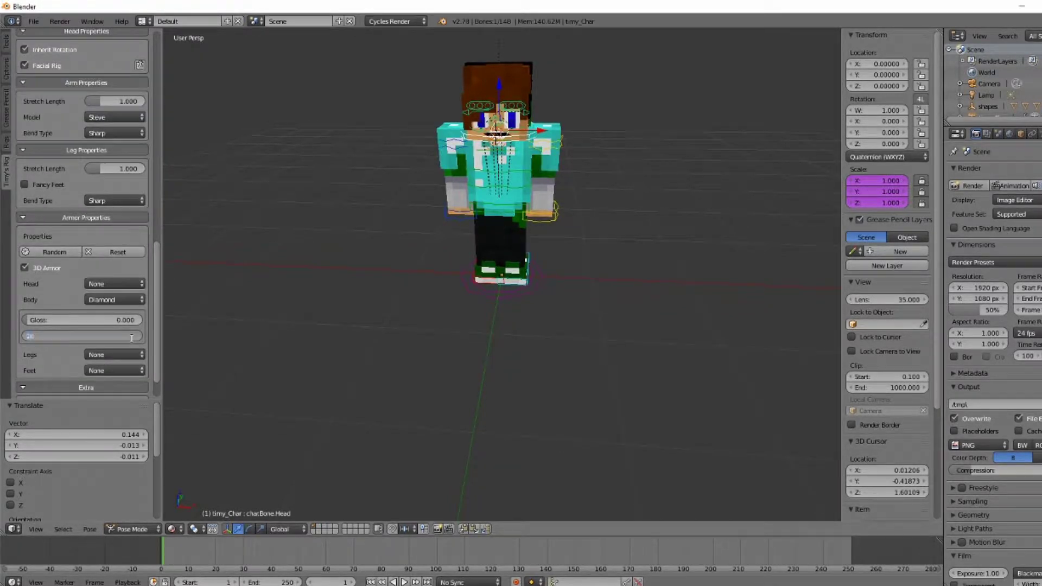
{"action": "key", "text": "Return"}
{"action": "scroll", "coordinate": [119, 320], "scroll_direction": "down", "scroll_amount": 2}
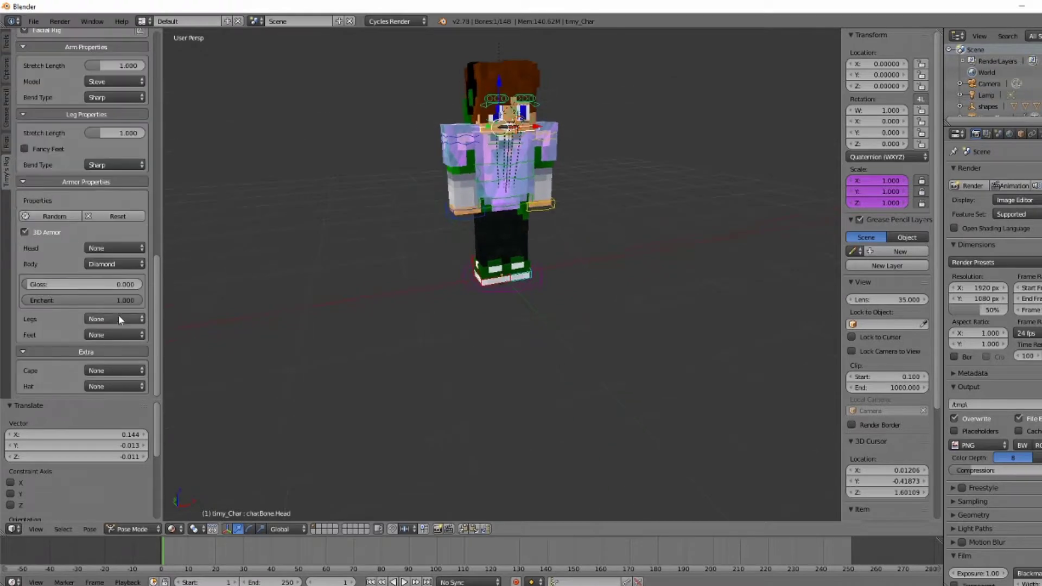
- Set the cape option to Custom and orbit to view the character's side
{"action": "left_click", "coordinate": [114, 370]}
{"action": "left_click", "coordinate": [116, 333]}
{"action": "mouse_move", "coordinate": [356, 337]}
{"action": "middle_mouse_down"}
{"action": "mouse_move", "coordinate": [462, 319]}
{"action": "mouse_move", "coordinate": [308, 365]}
{"action": "middle_mouse_up"}
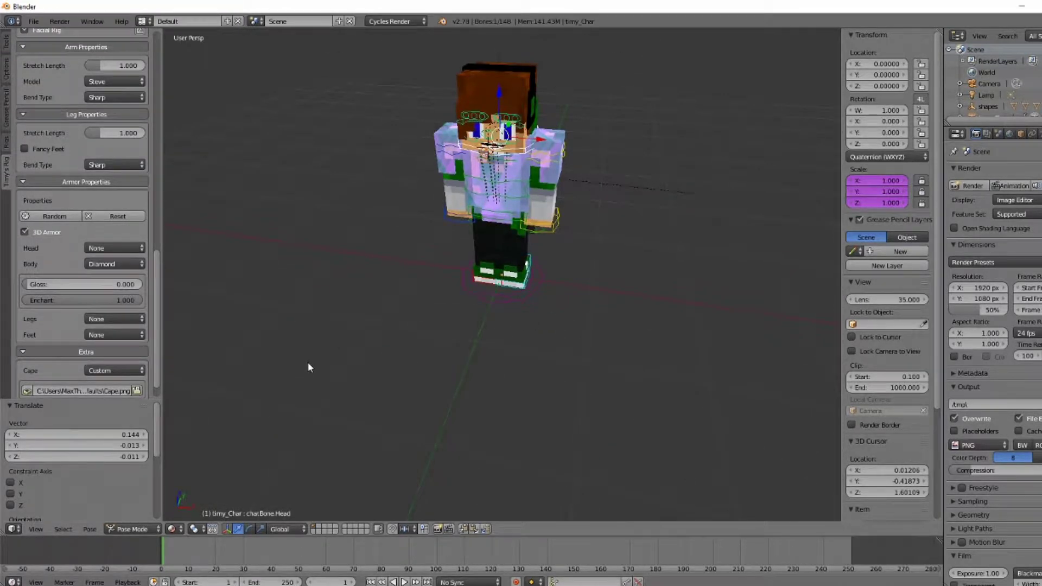
{"action": "scroll", "coordinate": [129, 321], "scroll_direction": "down", "scroll_amount": 2}
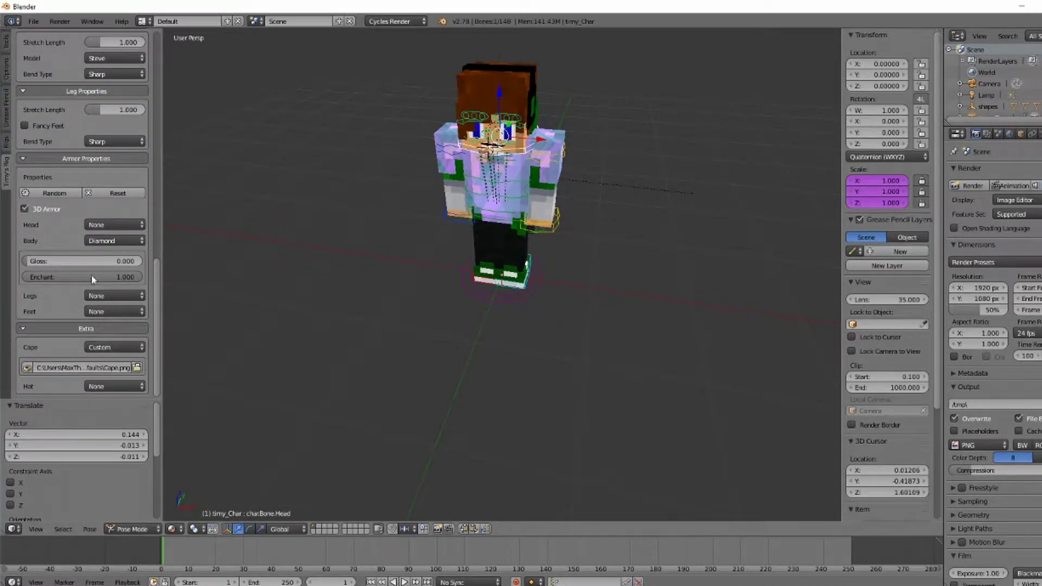
- Try the Pumpkin and Panda hats, then switch to a Baseball Cap
{"action": "left_click", "coordinate": [117, 385]}
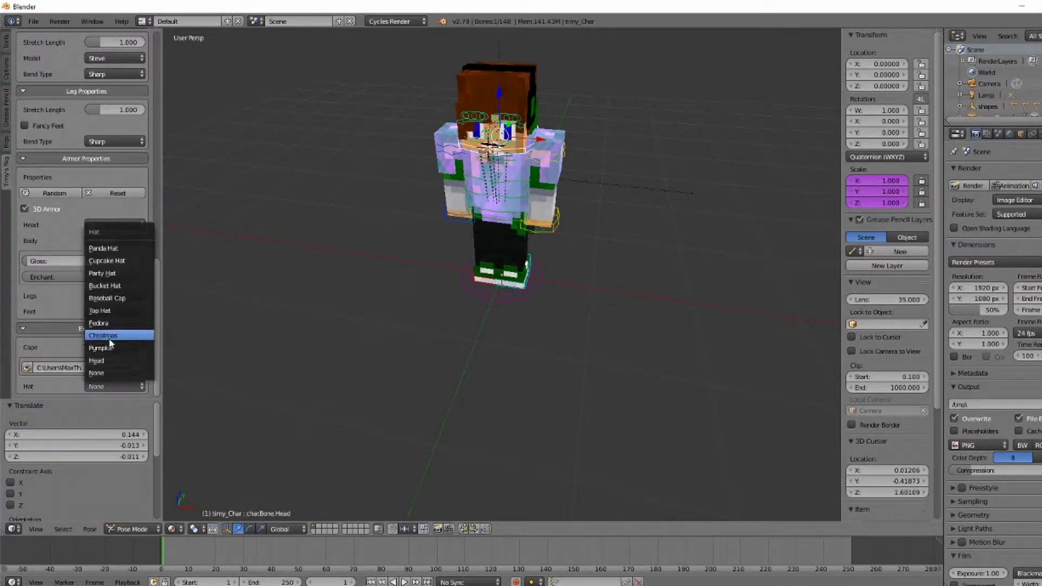
{"action": "left_click", "coordinate": [108, 347]}
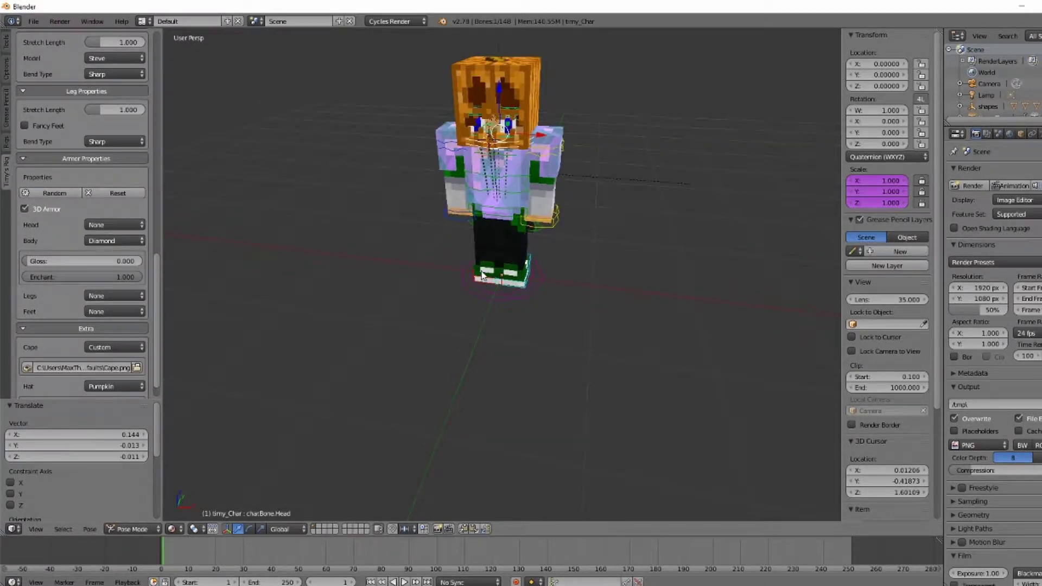
{"action": "left_click", "coordinate": [115, 386]}
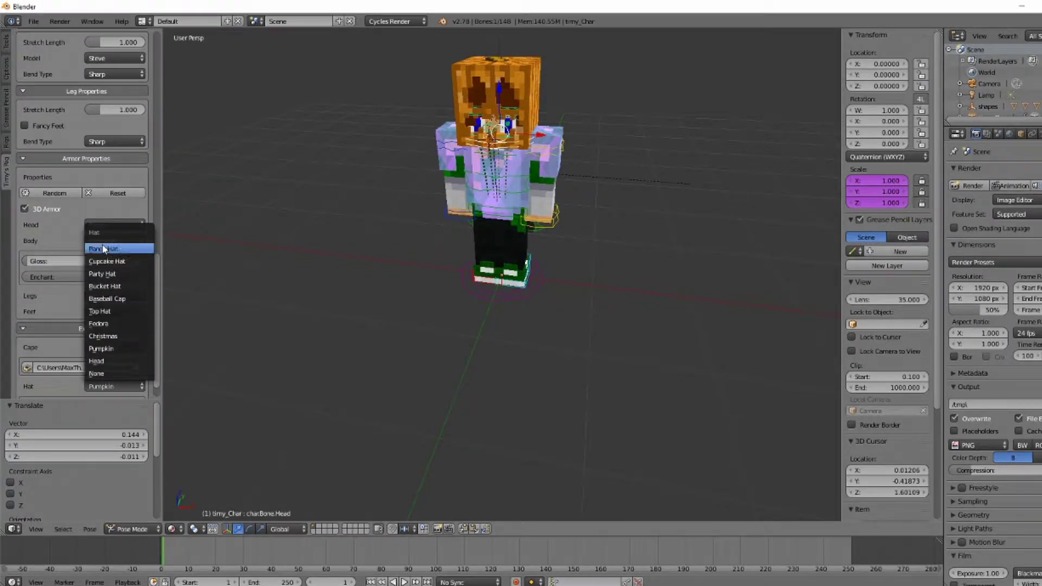
{"action": "left_click", "coordinate": [104, 249]}
{"action": "left_click", "coordinate": [105, 386]}
{"action": "left_click", "coordinate": [129, 298]}
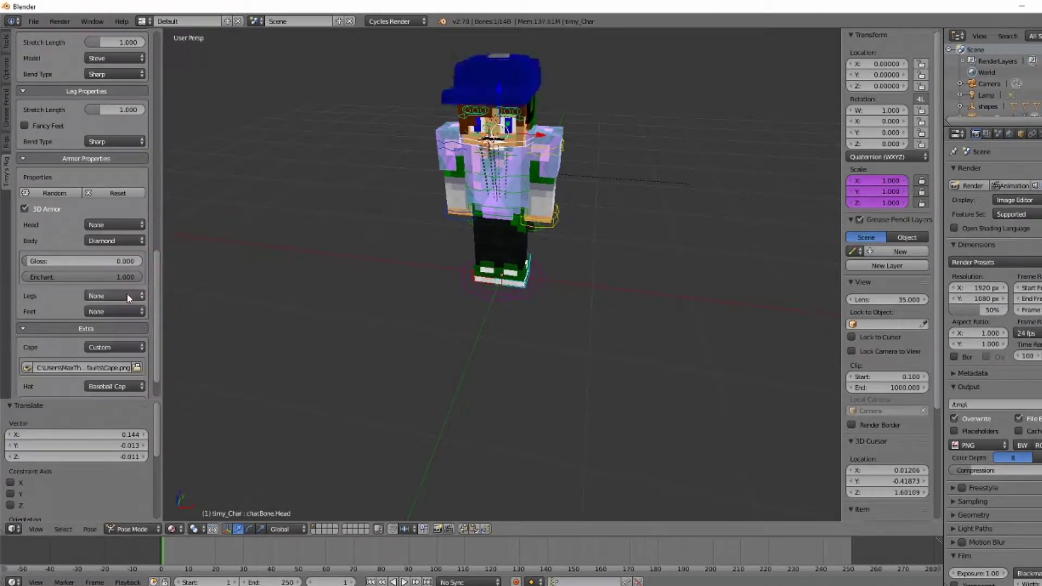
- Rotate the right eyebrow control around the Z axis
{"action": "middle_click_drag", "start_coordinate": [228, 244], "coordinate": [326, 201]}
{"action": "right_click", "coordinate": [460, 112]}
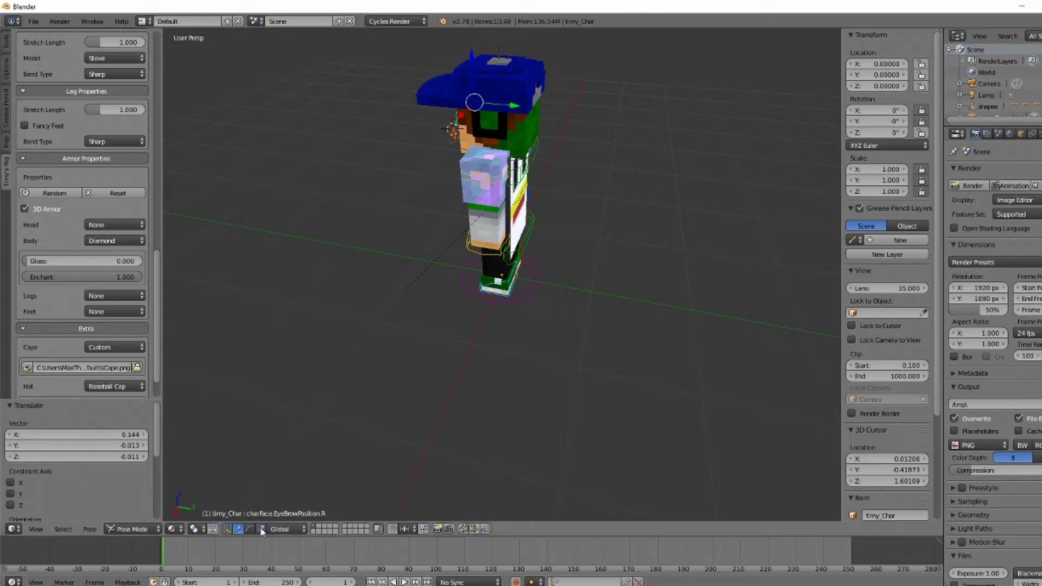
{"action": "key", "text": "r"}
{"action": "key", "text": "z"}
{"action": "left_click", "coordinate": [393, 204]}
{"action": "middle_click_drag", "start_coordinate": [393, 204], "coordinate": [494, 74]}
- Try the Cupcake Hat with the Head option, then the Christmas hat
{"action": "left_click", "coordinate": [130, 387]}
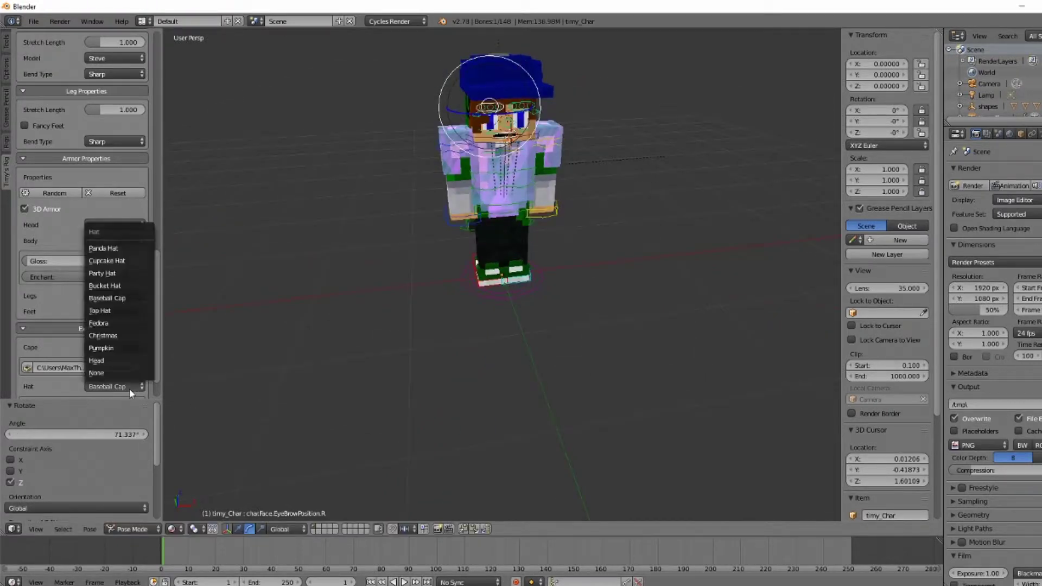
{"action": "left_click", "coordinate": [118, 262]}
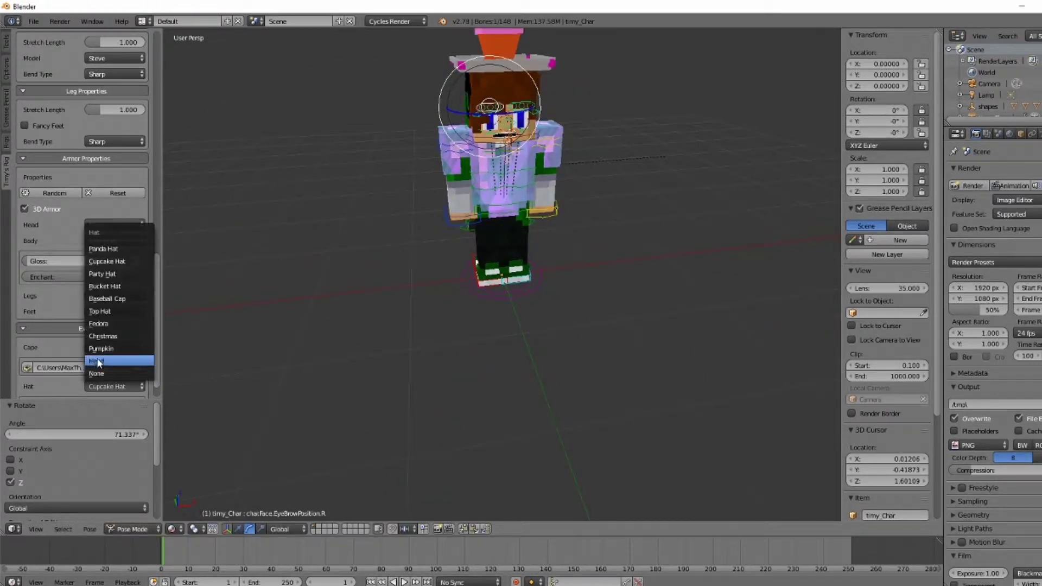
{"action": "left_click", "coordinate": [99, 362]}
{"action": "left_click", "coordinate": [119, 383]}
{"action": "left_click", "coordinate": [103, 335]}
{"action": "middle_click_drag", "start_coordinate": [380, 272], "coordinate": [325, 272]}
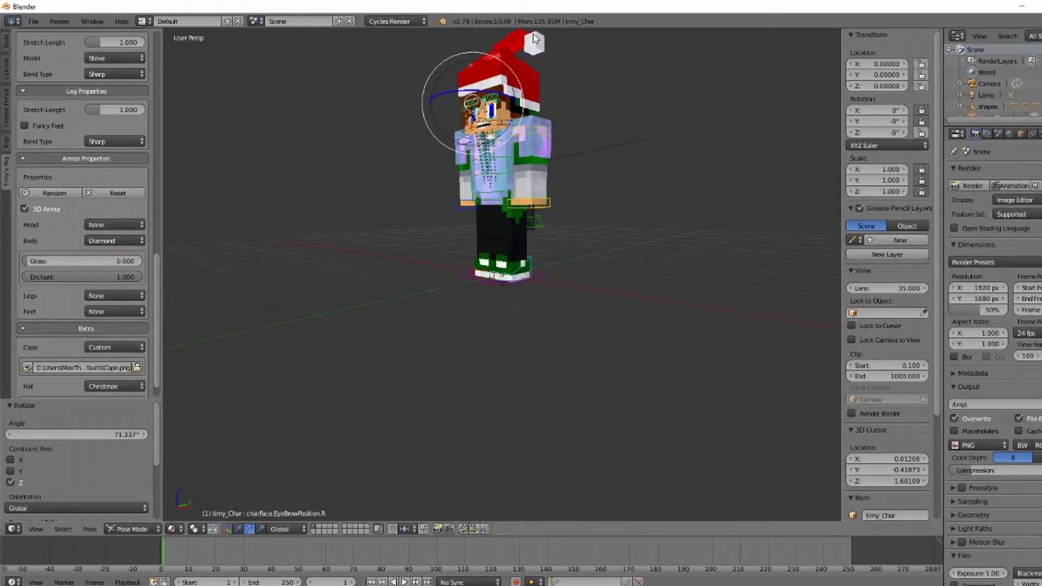
{"action": "scroll", "coordinate": [77, 321], "scroll_direction": "down", "scroll_amount": 1}
- Settle on the Baseball Cap set to Front and view the character from the front
{"action": "left_click", "coordinate": [113, 363]}
{"action": "left_click", "coordinate": [112, 276]}
{"action": "scroll", "coordinate": [81, 326], "scroll_direction": "down", "scroll_amount": 1}
{"action": "left_click", "coordinate": [44, 383]}
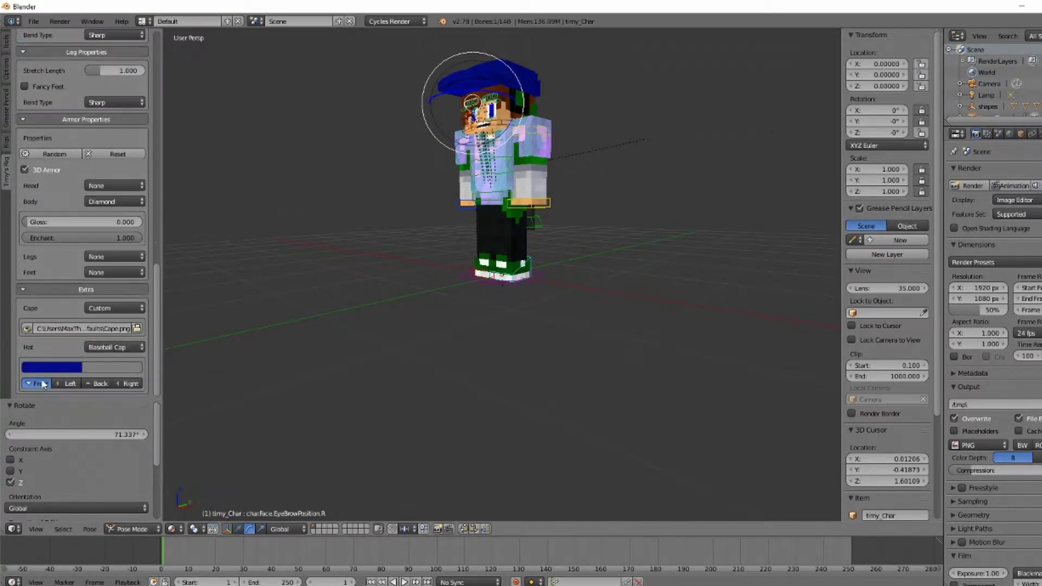
{"action": "key", "text": "KP_1"}
- Load MeinSkin.png from the recent Skins folder as the character's skin texture
{"action": "scroll", "coordinate": [31, 256], "scroll_direction": "up", "scroll_amount": 5}
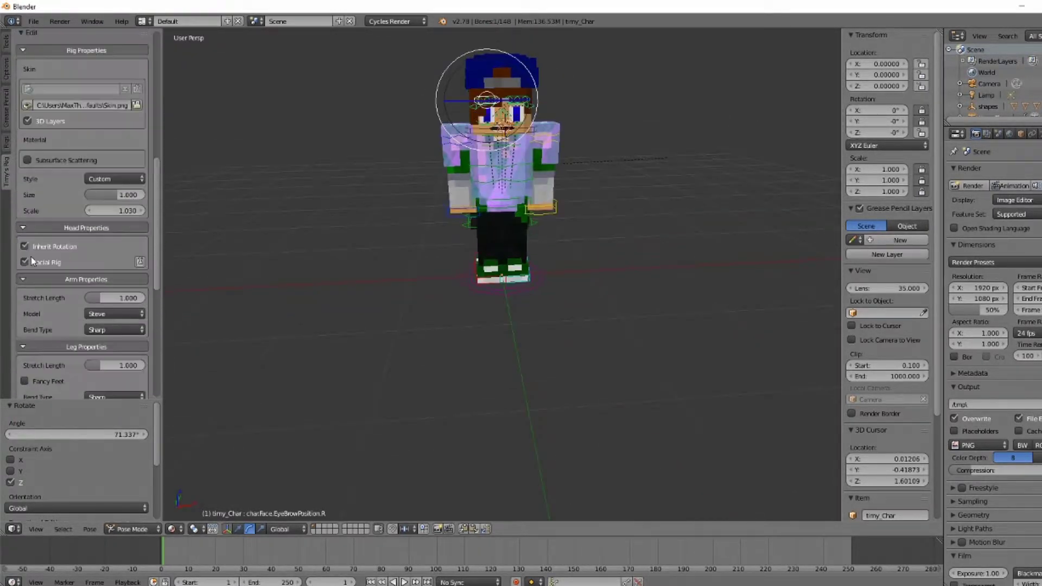
{"action": "left_click", "coordinate": [31, 256]}
{"action": "left_click", "coordinate": [36, 180]}
{"action": "left_click", "coordinate": [28, 268]}
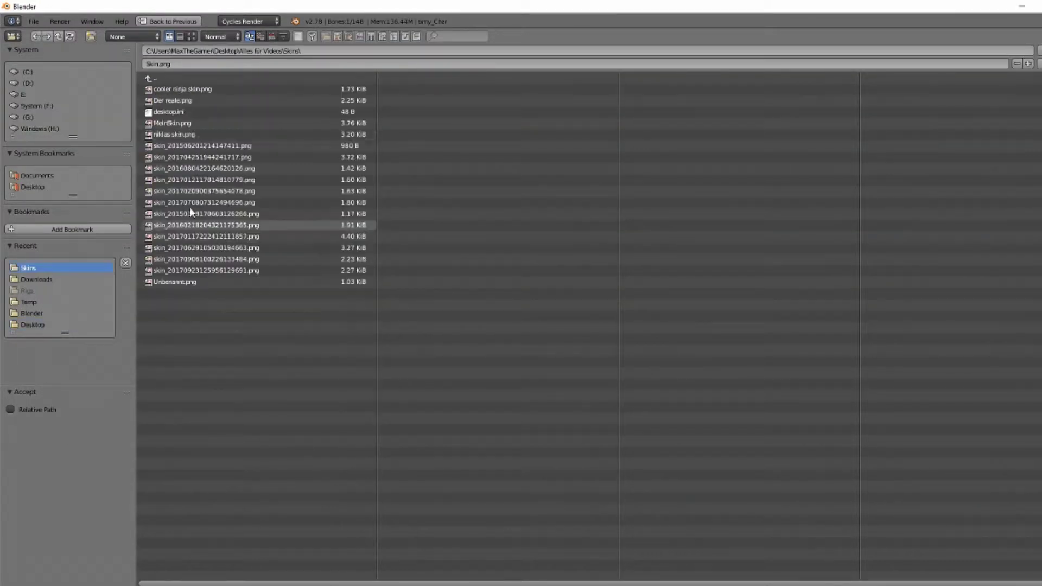
{"action": "double_click", "coordinate": [179, 118]}
{"action": "mouse_move", "coordinate": [656, 143]}
{"action": "middle_mouse_down"}
{"action": "mouse_move", "coordinate": [639, 145]}
{"action": "mouse_move", "coordinate": [643, 107]}
{"action": "mouse_move", "coordinate": [659, 198]}
{"action": "mouse_move", "coordinate": [619, 180]}
{"action": "mouse_move", "coordinate": [577, 224]}
{"action": "middle_mouse_up"}
{"action": "key", "text": "shift+a"}
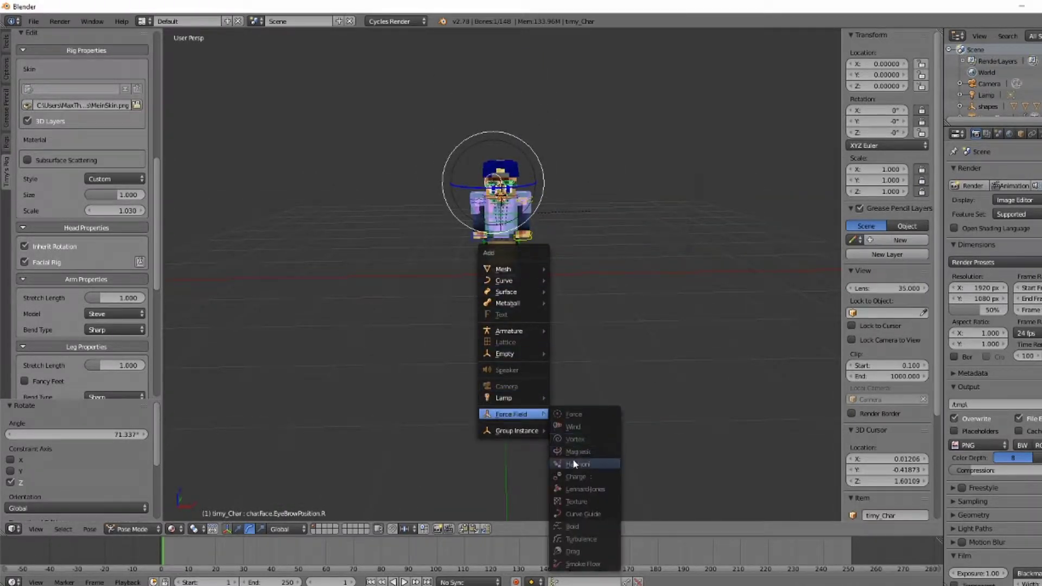
- Move the camera close to the character and rotate it to face them
{"action": "left_click", "coordinate": [585, 463]}
{"action": "left_click_drag", "start_coordinate": [782, 166], "coordinate": [817, 141]}
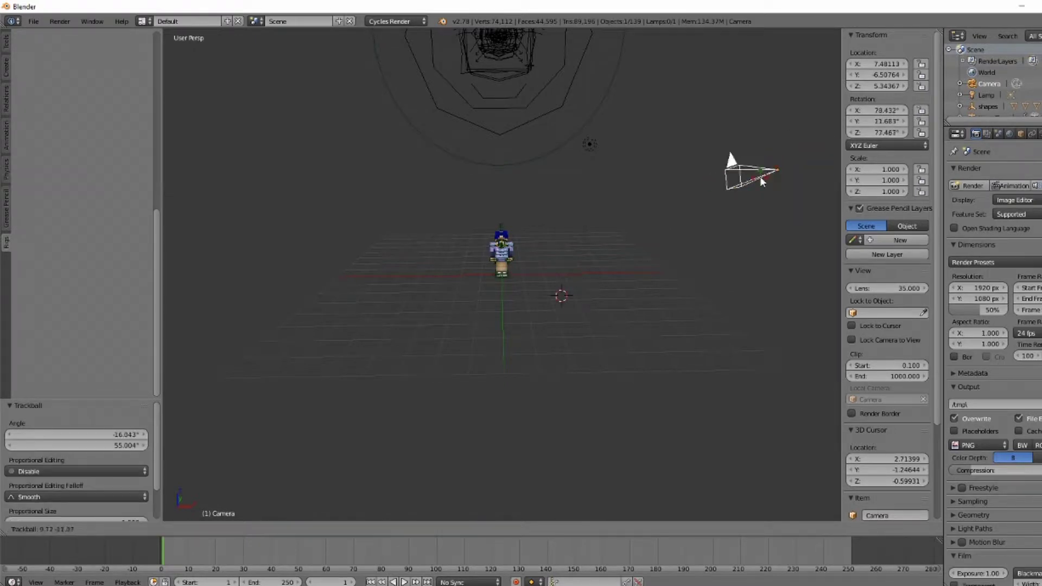
{"action": "mouse_move", "coordinate": [778, 171]}
{"action": "left_mouse_down"}
{"action": "mouse_move", "coordinate": [533, 255]}
{"action": "mouse_move", "coordinate": [659, 279]}
{"action": "left_mouse_up"}
{"action": "left_click_drag", "start_coordinate": [506, 215], "coordinate": [506, 215]}
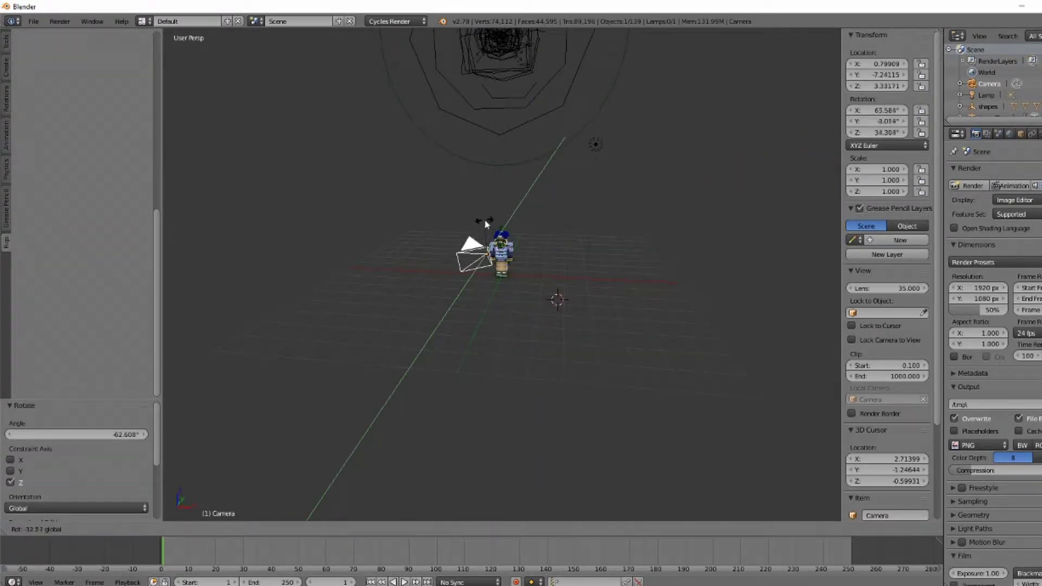
{"action": "key", "text": "y"}
{"action": "left_click", "coordinate": [486, 226]}
{"action": "middle_click_drag", "start_coordinate": [487, 226], "coordinate": [558, 365]}
{"action": "key", "text": "r"}
{"action": "key", "text": "r"}
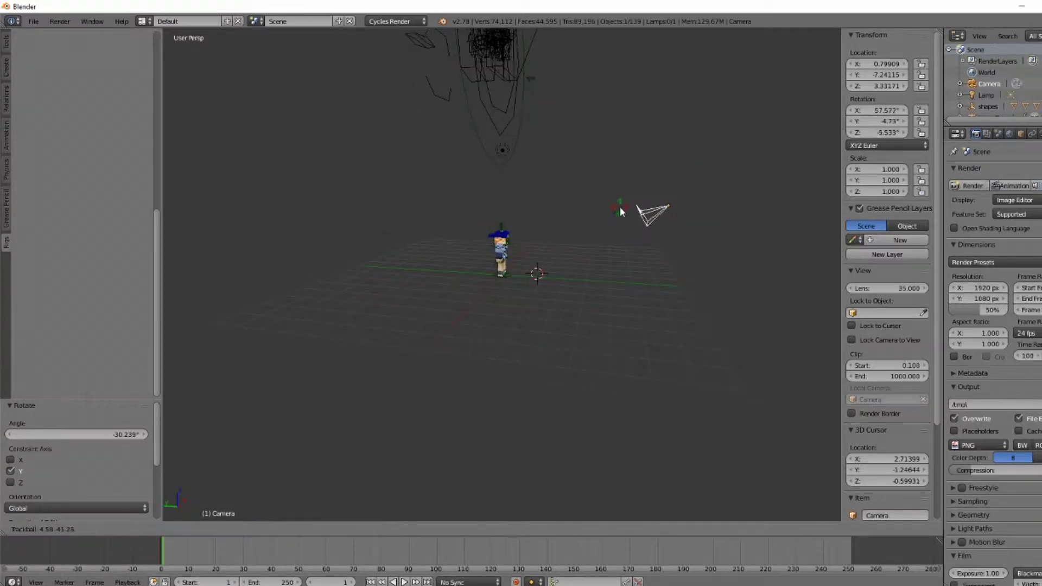
{"action": "left_click", "coordinate": [620, 207]}
{"action": "key", "text": "KP_0"}
{"action": "key", "text": "KP_0"}
- Refine the camera's rotation, X-axis tilt and position while checking the camera view
{"action": "key", "text": "r"}
{"action": "key", "text": "r"}
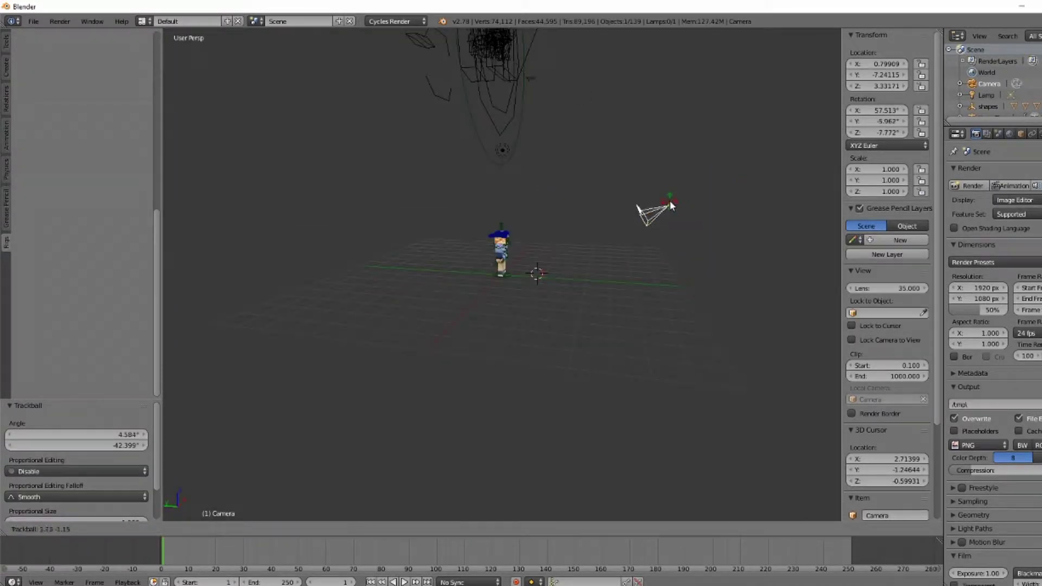
{"action": "left_click", "coordinate": [672, 205]}
{"action": "key", "text": "g"}
{"action": "left_click", "coordinate": [601, 239]}
{"action": "key", "text": "r"}
{"action": "key", "text": "x"}
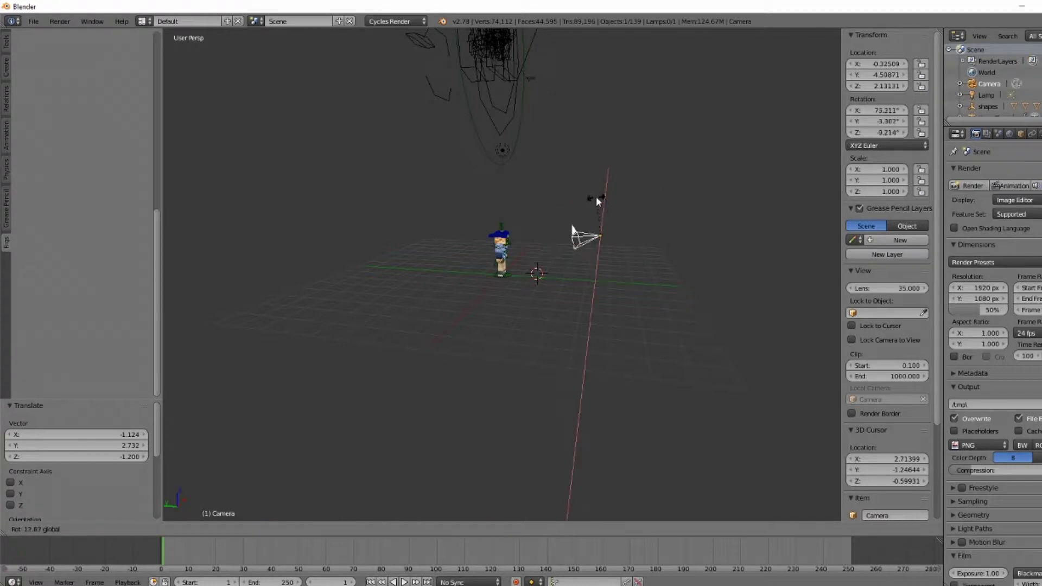
{"action": "left_click", "coordinate": [597, 201]}
{"action": "key", "text": "g"}
{"action": "left_click", "coordinate": [566, 279]}
{"action": "key", "text": "KP_0"}
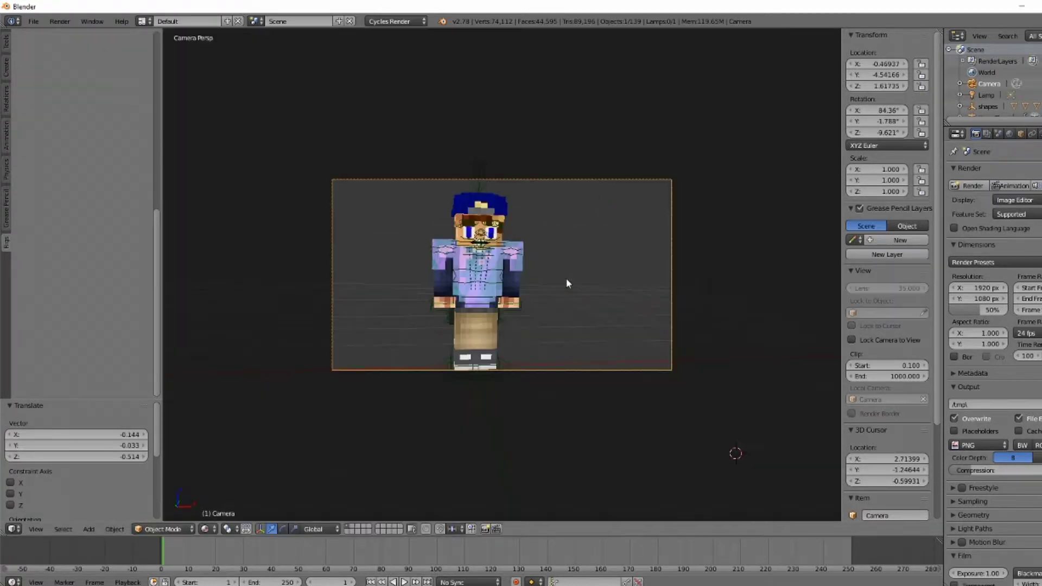
{"action": "key", "text": "KP_0"}
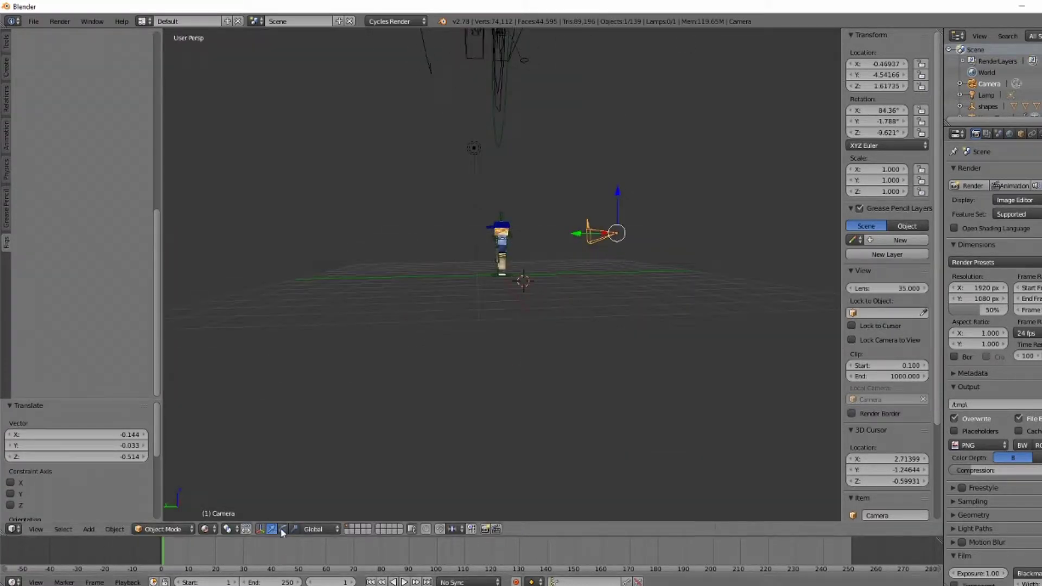
- Shift the camera to recentre the character, then focus the view on IKFoot_R
{"action": "left_click", "coordinate": [281, 531]}
{"action": "left_click_drag", "start_coordinate": [623, 236], "coordinate": [630, 235]}
{"action": "key", "text": "KP_0"}
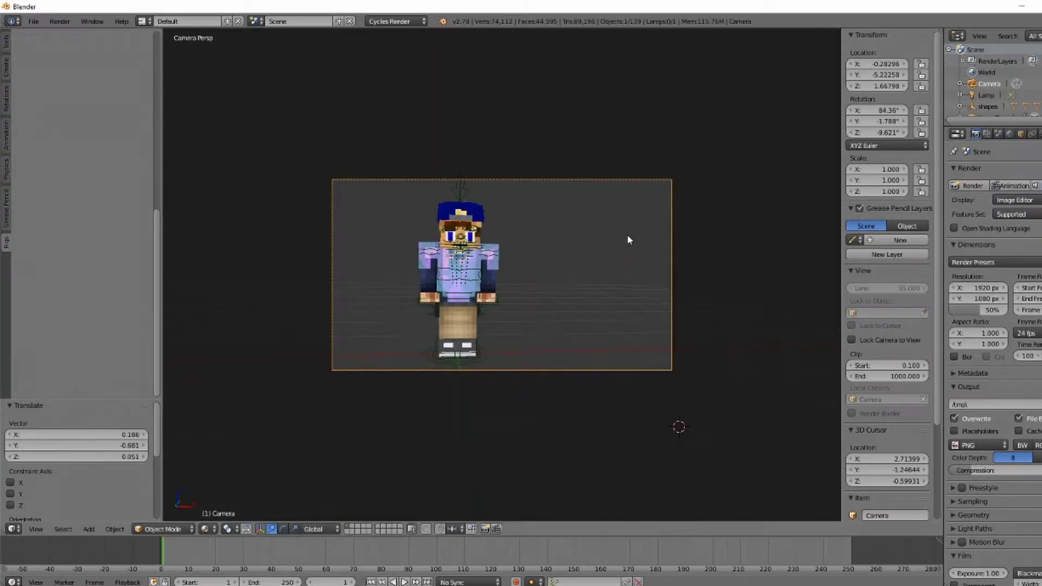
{"action": "scroll", "coordinate": [458, 263], "scroll_direction": "up", "scroll_amount": 2}
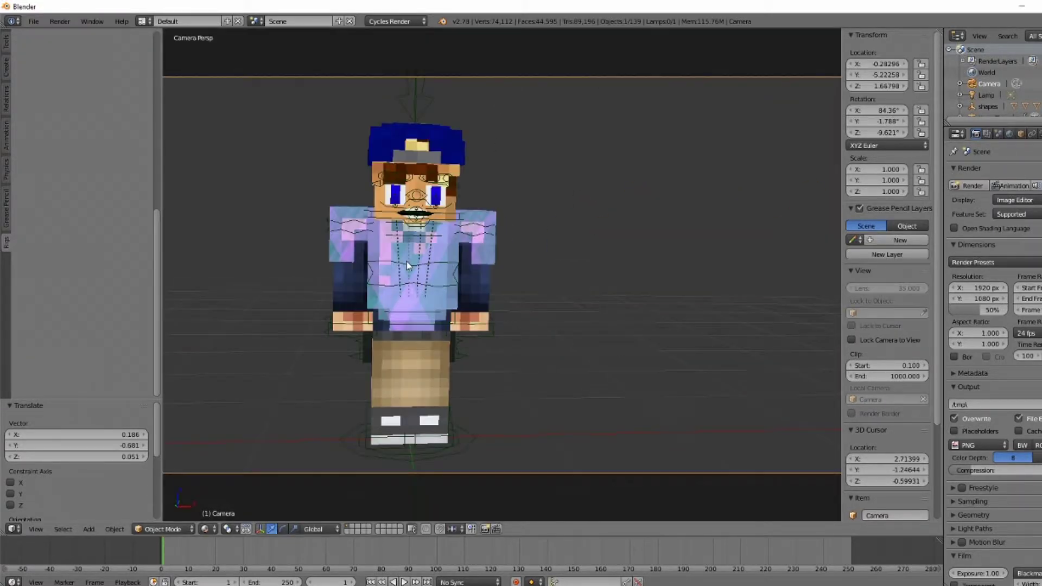
{"action": "key", "text": "KP_0"}
{"action": "right_click", "coordinate": [500, 274]}
{"action": "key", "text": "KP_Decimal"}
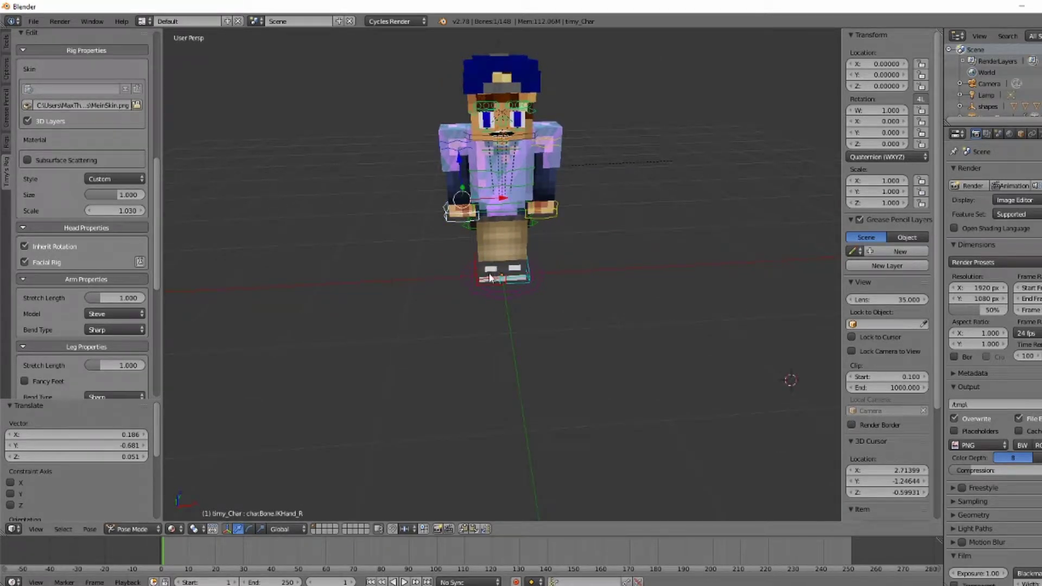
- Rotate the Hips bone and the IKHand_R control
{"action": "right_click", "coordinate": [526, 211]}
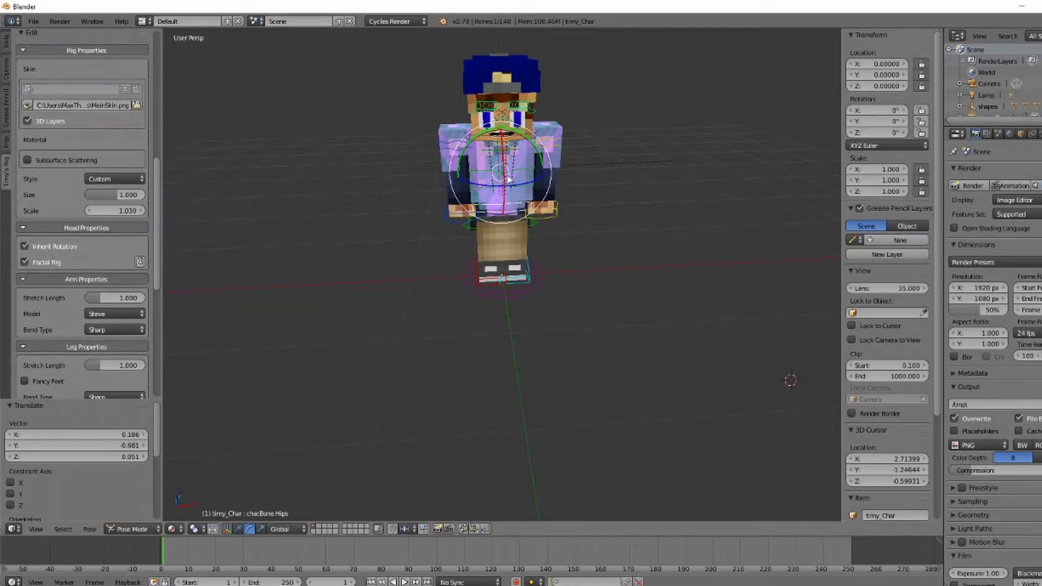
{"action": "key", "text": "r"}
{"action": "left_click", "coordinate": [533, 188]}
{"action": "right_click", "coordinate": [458, 202]}
{"action": "key", "text": "r"}
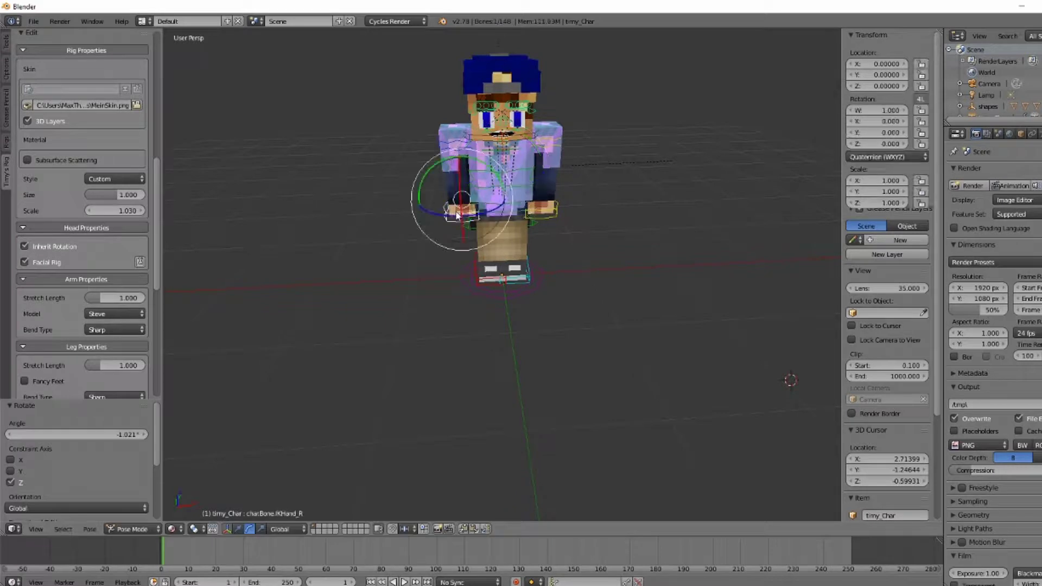
{"action": "key", "text": "x"}
{"action": "left_click", "coordinate": [457, 202]}
{"action": "key", "text": "r"}
{"action": "key", "text": "r"}
{"action": "key", "text": "Escape"}
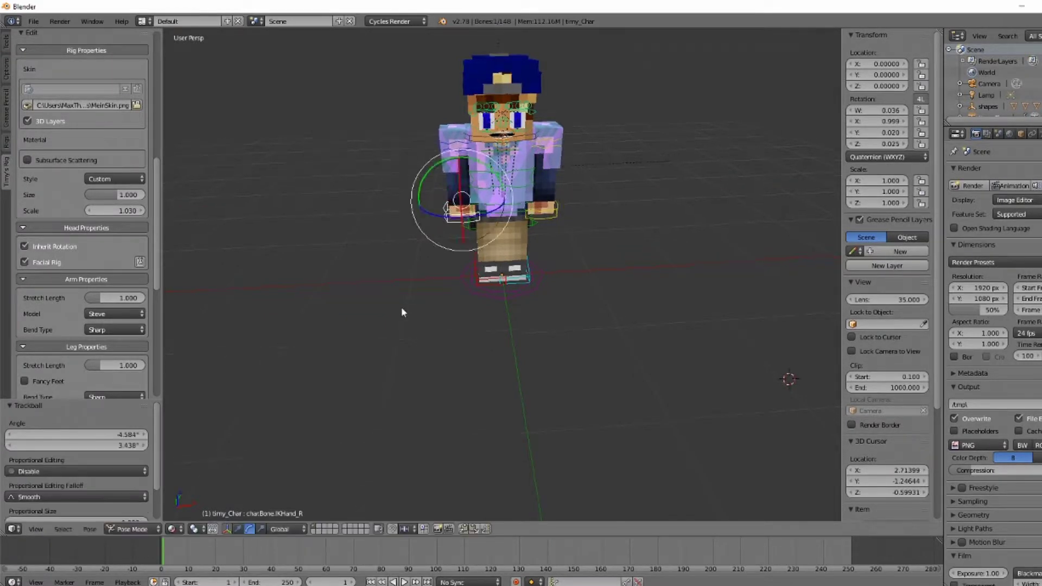
{"action": "middle_click_drag", "start_coordinate": [401, 308], "coordinate": [523, 192]}
- Turn the Torso, then rotate and reposition the IKHand_L control
{"action": "right_click", "coordinate": [523, 192]}
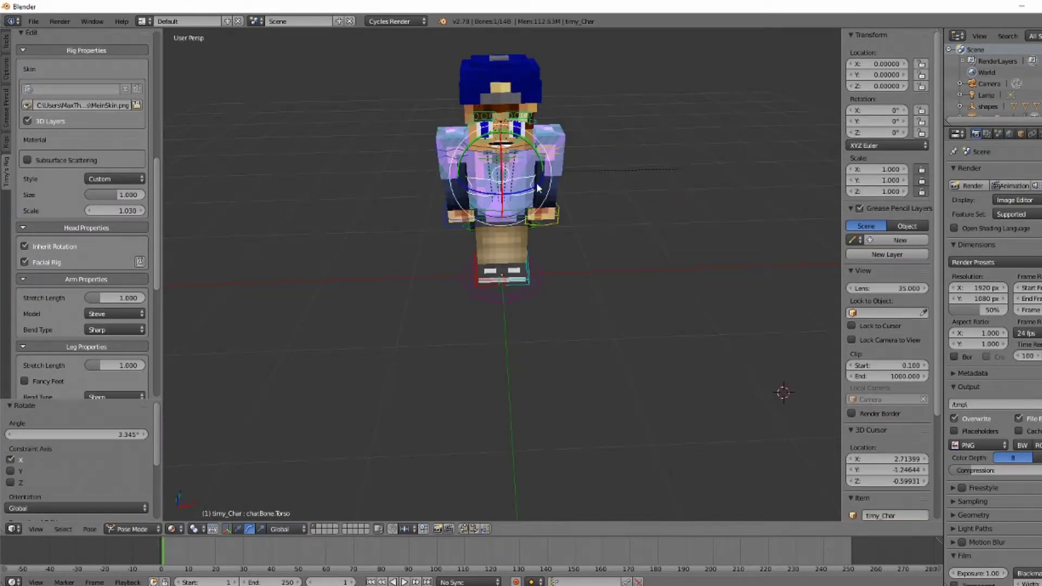
{"action": "key", "text": "r"}
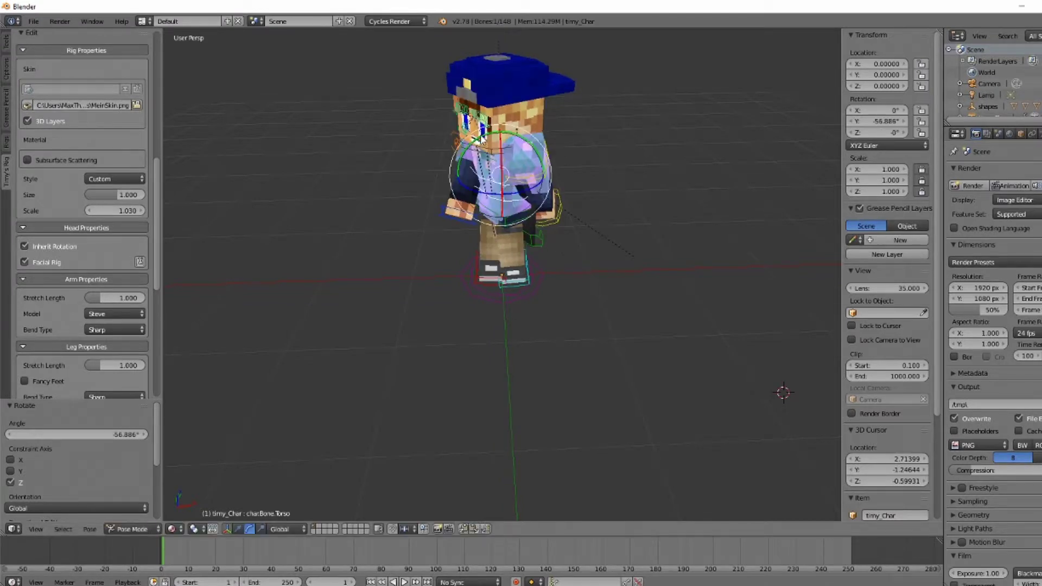
{"action": "left_click", "coordinate": [510, 200]}
{"action": "middle_click_drag", "start_coordinate": [510, 201], "coordinate": [513, 211]}
{"action": "right_click", "coordinate": [513, 211]}
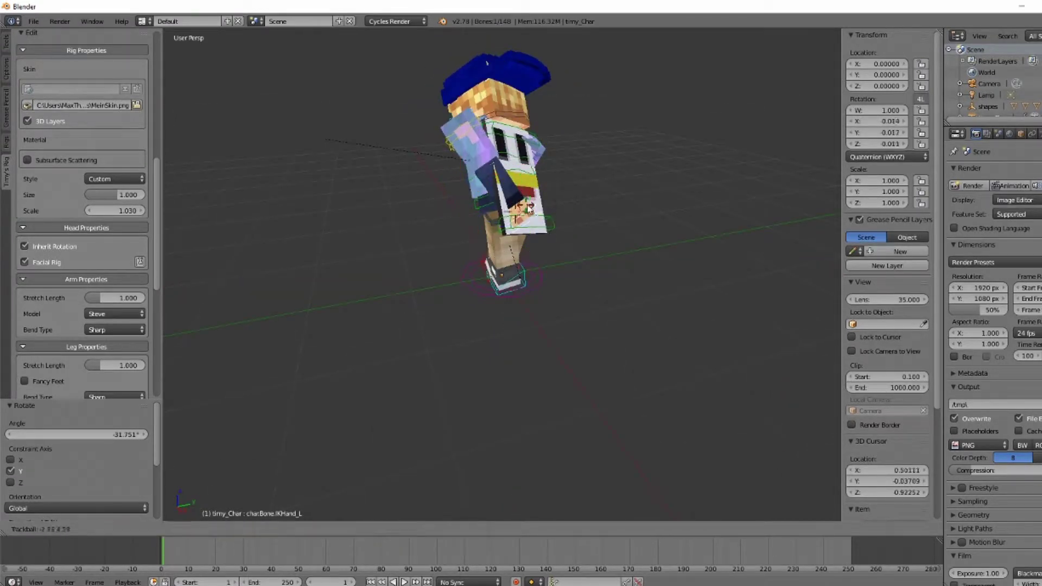
{"action": "key", "text": "r"}
{"action": "key", "text": "r"}
{"action": "left_click", "coordinate": [519, 222]}
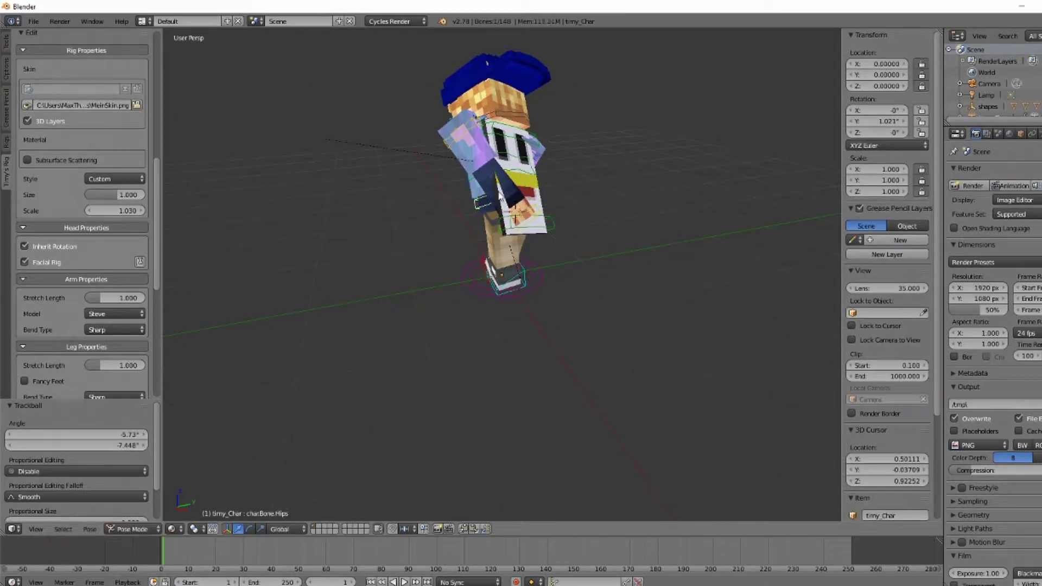
{"action": "middle_click_drag", "start_coordinate": [520, 222], "coordinate": [578, 223]}
{"action": "key", "text": "g"}
{"action": "left_click", "coordinate": [418, 228]}
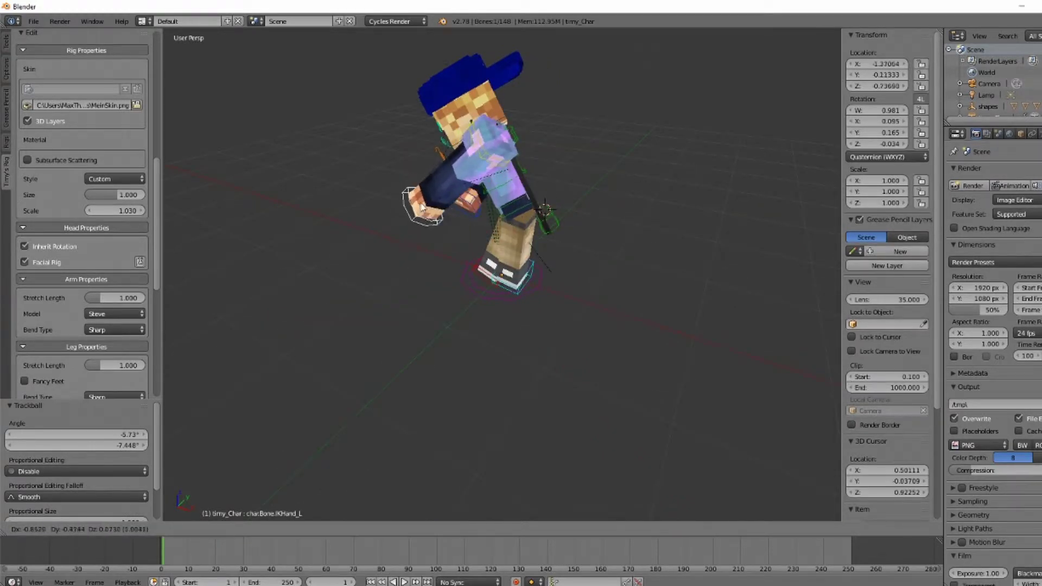
{"action": "middle_click_drag", "start_coordinate": [418, 228], "coordinate": [532, 279]}
- Move the IKFoot_L control and rotate it about the Y and X axes
{"action": "right_click", "coordinate": [533, 279]}
{"action": "key", "text": "g"}
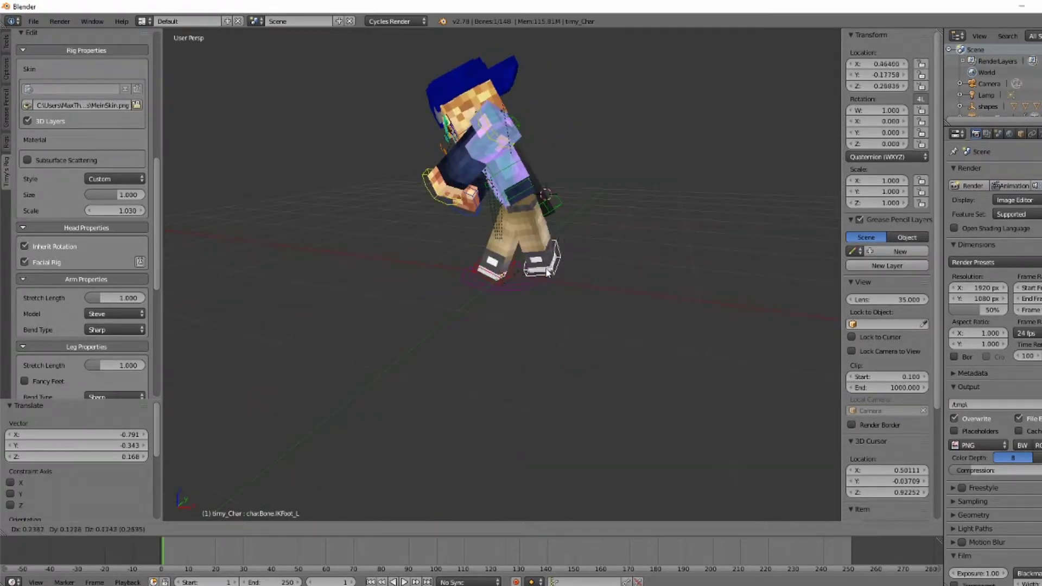
{"action": "left_click", "coordinate": [614, 259]}
{"action": "middle_click_drag", "start_coordinate": [615, 260], "coordinate": [248, 536]}
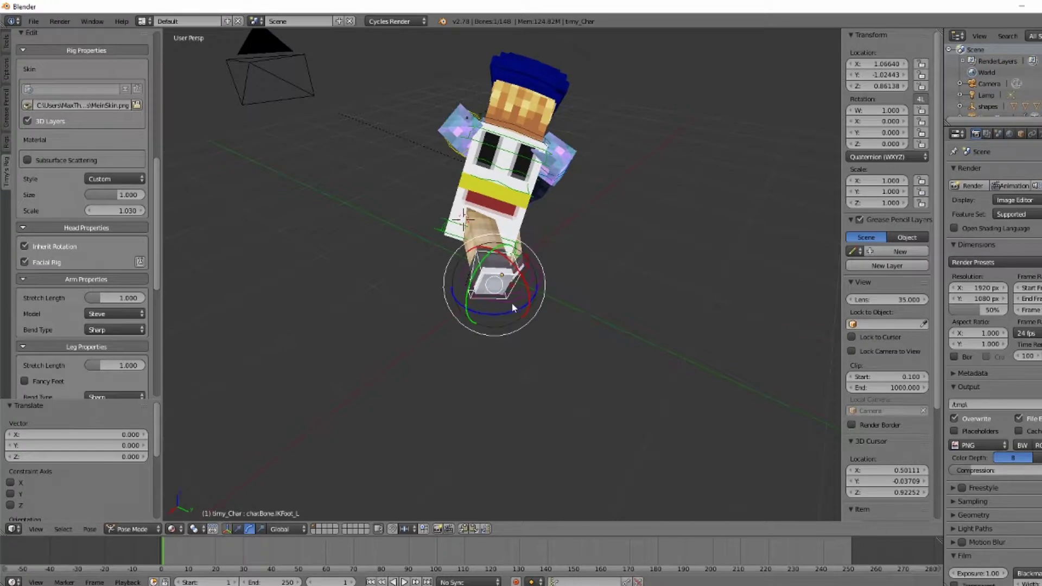
{"action": "left_click_drag", "start_coordinate": [513, 308], "coordinate": [458, 366]}
{"action": "left_click", "coordinate": [238, 528]}
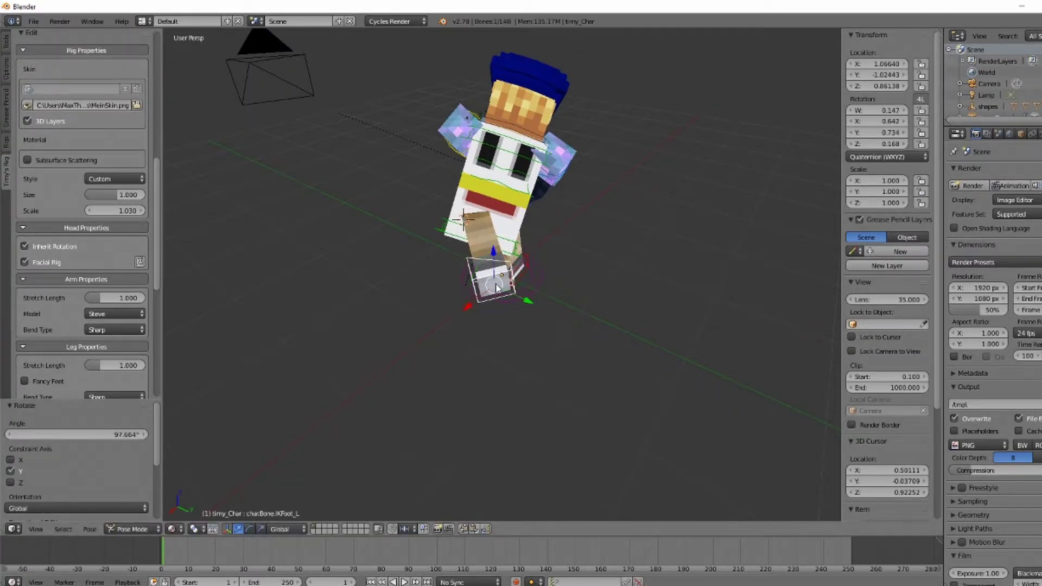
{"action": "left_click_drag", "start_coordinate": [498, 288], "coordinate": [462, 261]}
{"action": "middle_click_drag", "start_coordinate": [462, 261], "coordinate": [297, 520]}
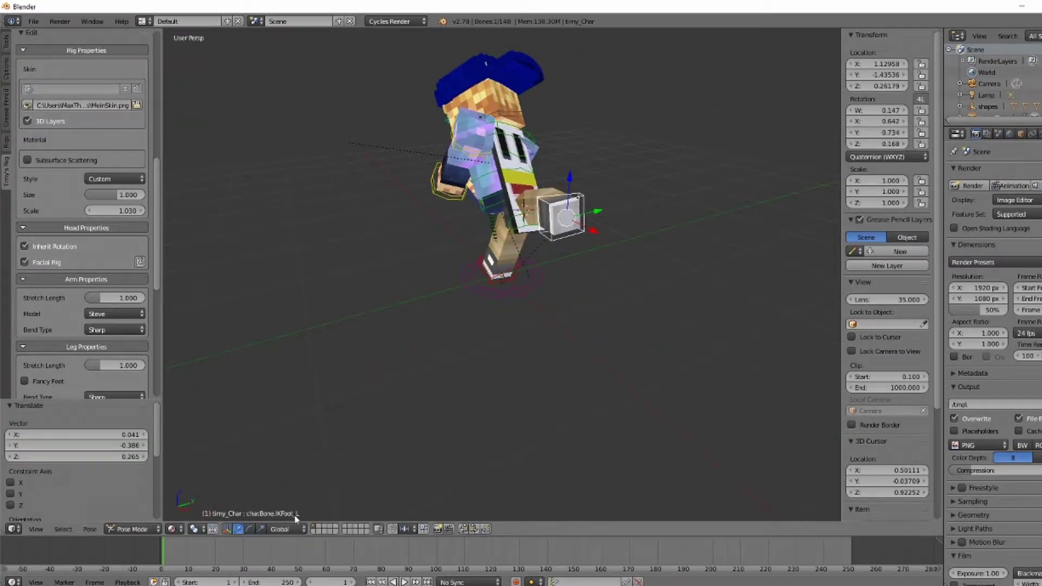
{"action": "left_click_drag", "start_coordinate": [539, 220], "coordinate": [523, 307]}
{"action": "middle_click_drag", "start_coordinate": [523, 308], "coordinate": [552, 306]}
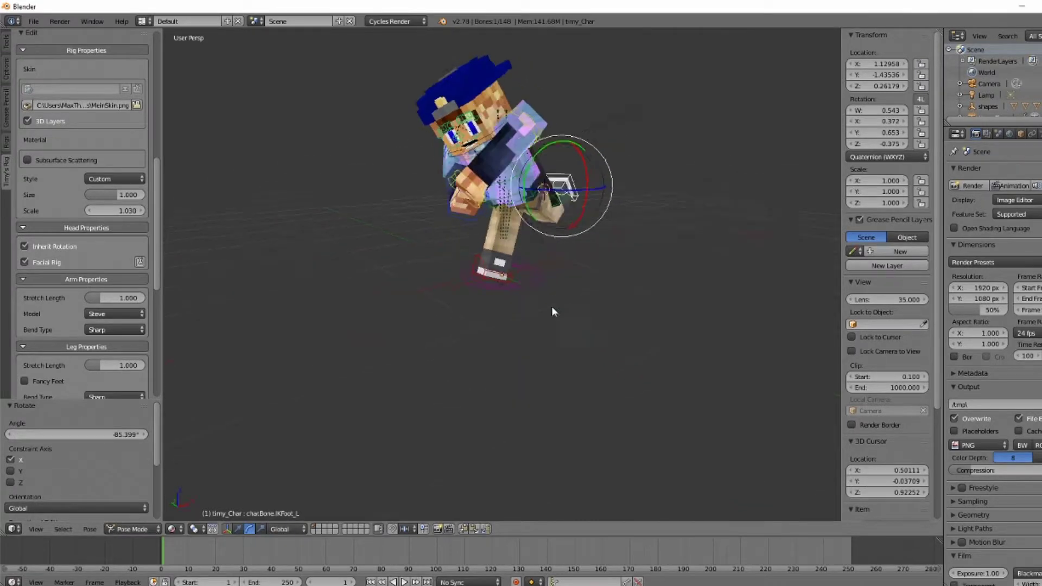
{"action": "scroll", "coordinate": [552, 306], "scroll_direction": "up", "scroll_amount": 2}
- Turn the IKFoot_R control about the Z axis
{"action": "right_click", "coordinate": [502, 289]}
{"action": "mouse_move", "coordinate": [499, 288]}
{"action": "left_mouse_down"}
{"action": "mouse_move", "coordinate": [489, 285]}
{"action": "mouse_move", "coordinate": [549, 324]}
{"action": "left_mouse_up"}
{"action": "left_click", "coordinate": [238, 530]}
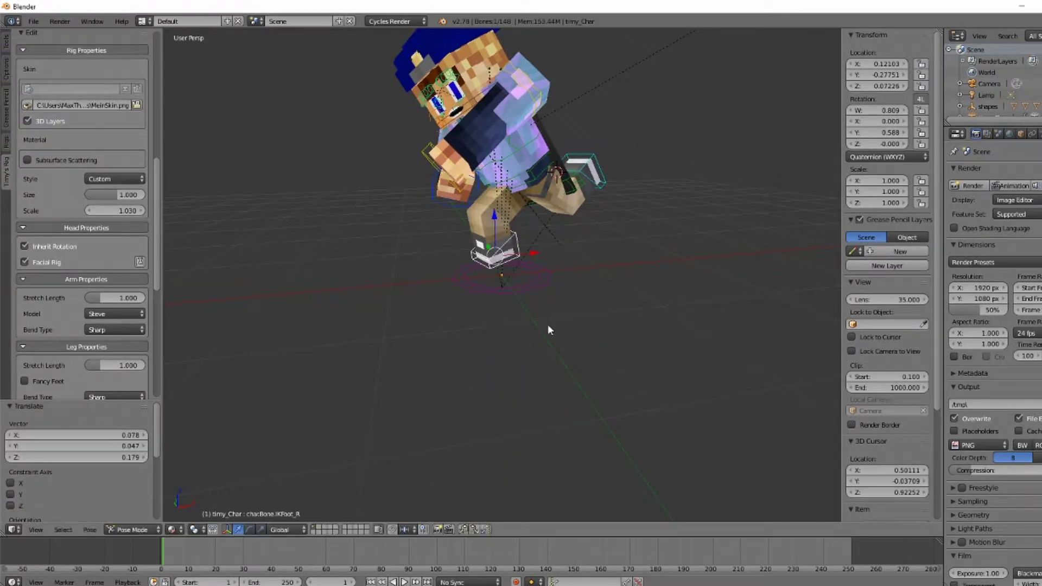
{"action": "scroll", "coordinate": [548, 324], "scroll_direction": "down", "scroll_amount": 2}
{"action": "mouse_move", "coordinate": [542, 329]}
{"action": "middle_mouse_down"}
{"action": "mouse_move", "coordinate": [266, 298]}
{"action": "mouse_move", "coordinate": [733, 309]}
{"action": "middle_mouse_up"}
- Select the right hand IK control and move it twice into a new position
{"action": "right_click", "coordinate": [472, 233]}
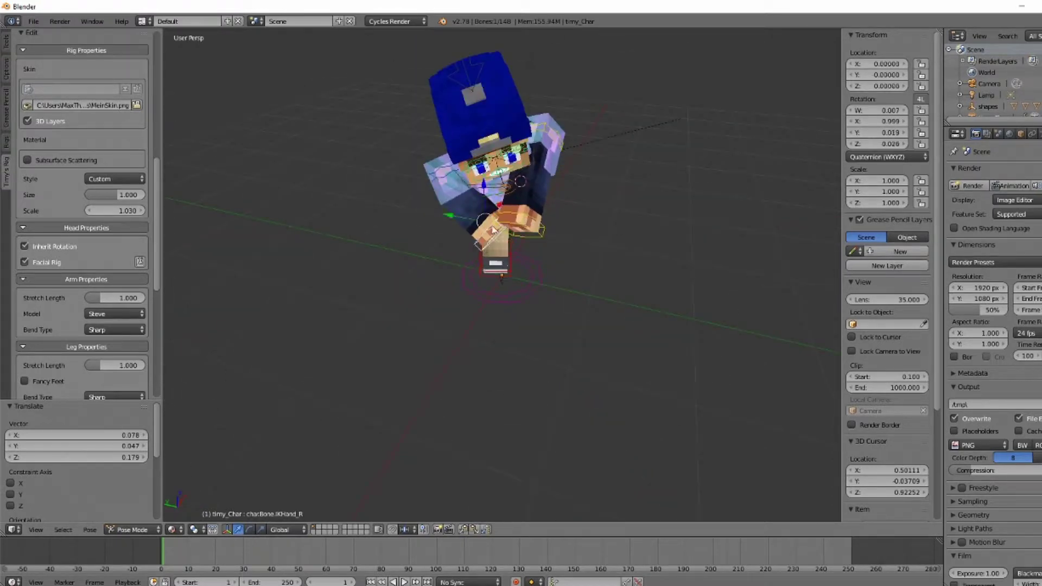
{"action": "key", "text": "g"}
{"action": "left_click", "coordinate": [448, 234]}
{"action": "middle_click_drag", "start_coordinate": [448, 233], "coordinate": [698, 303]}
{"action": "key", "text": "g"}
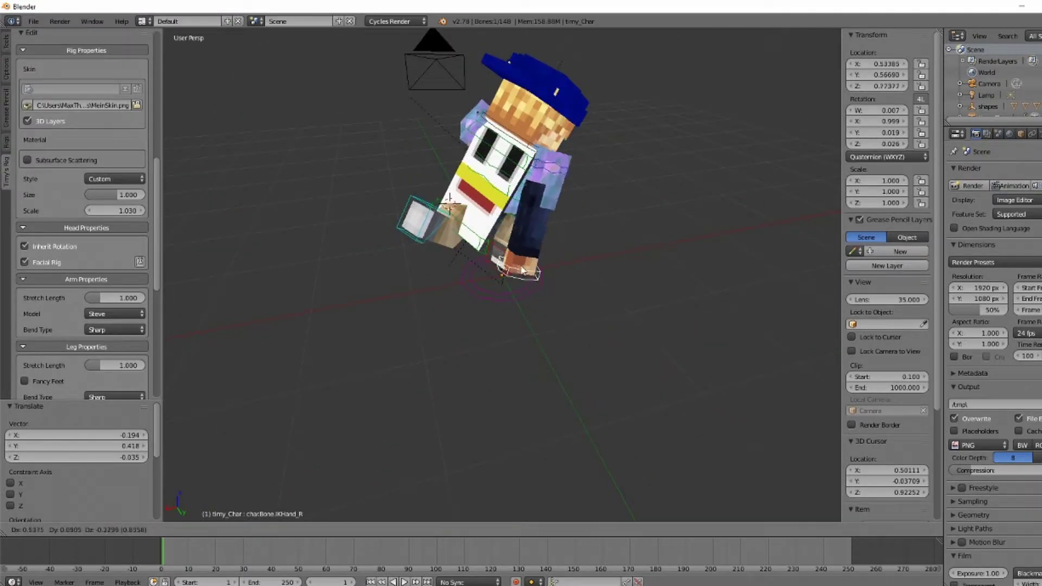
{"action": "left_click", "coordinate": [543, 226]}
{"action": "middle_click_drag", "start_coordinate": [542, 227], "coordinate": [432, 208]}
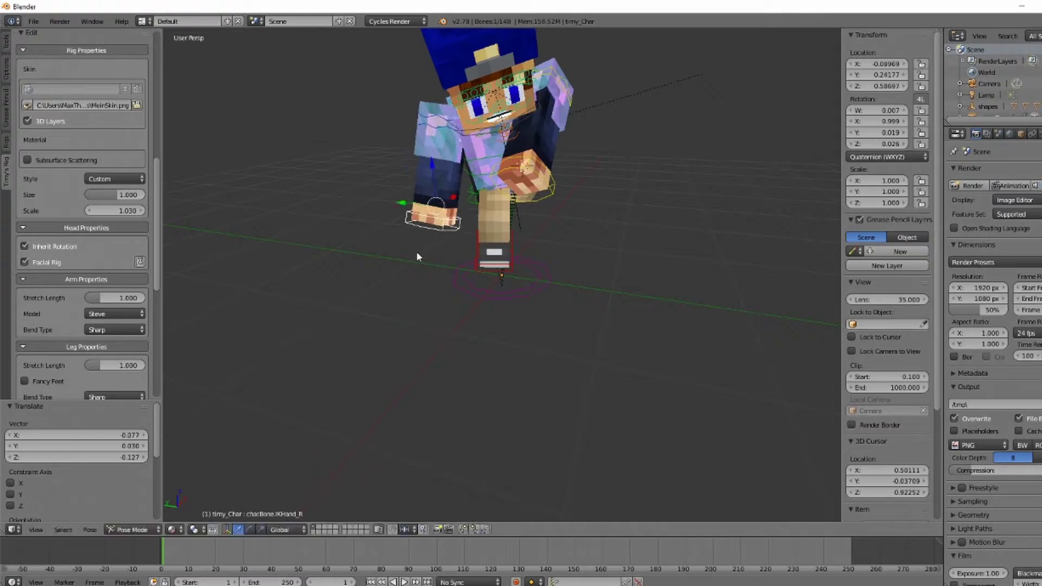
- Rotate the right hand about Z, then freely, and shift its position again
{"action": "key", "text": "r"}
{"action": "key", "text": "z"}
{"action": "left_click", "coordinate": [450, 369]}
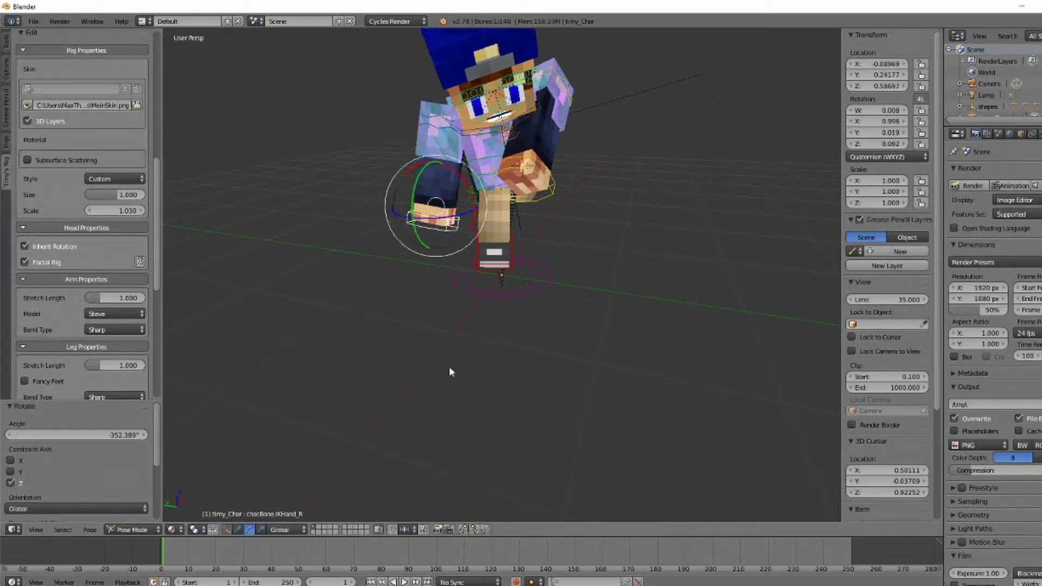
{"action": "key", "text": "r"}
{"action": "key", "text": "z"}
{"action": "key", "text": "r"}
{"action": "left_click", "coordinate": [461, 214]}
{"action": "middle_click_drag", "start_coordinate": [461, 214], "coordinate": [588, 294]}
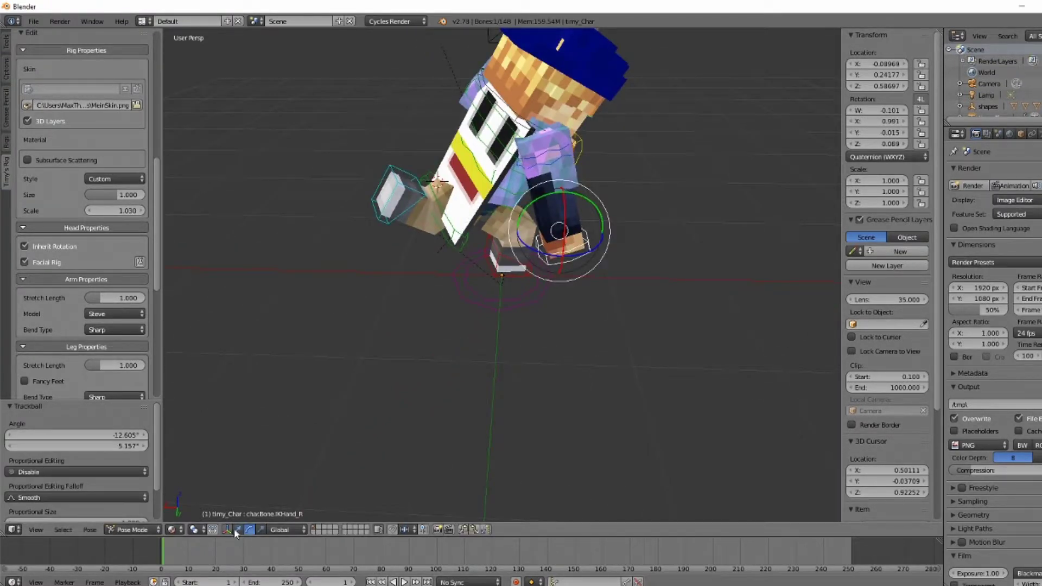
{"action": "key", "text": "g"}
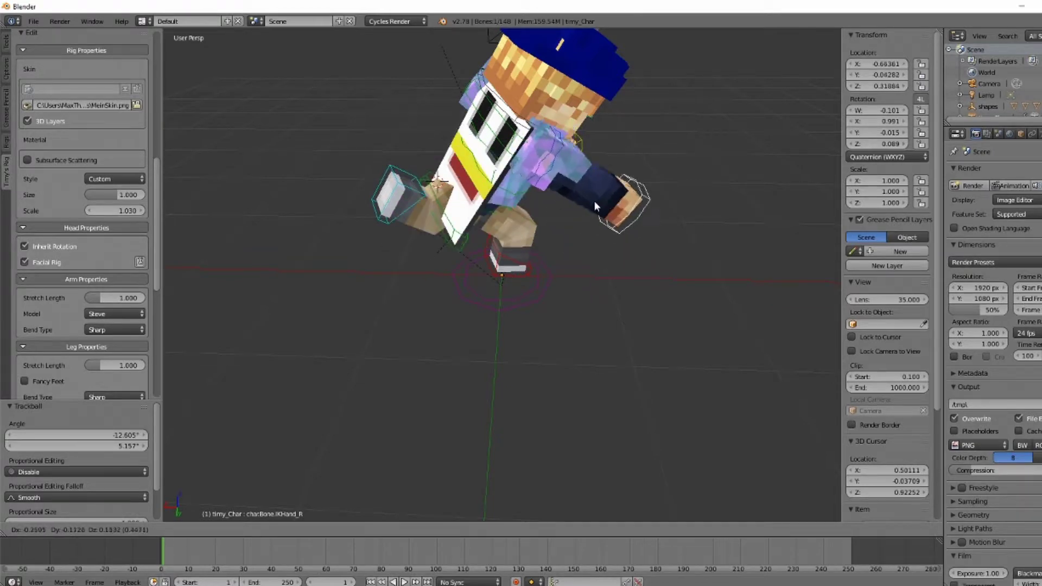
{"action": "left_click", "coordinate": [581, 181]}
{"action": "middle_click_drag", "start_coordinate": [581, 181], "coordinate": [439, 209]}
- Select the left hand IK bone, raise it in front of the body and rotate it
{"action": "right_click", "coordinate": [439, 210]}
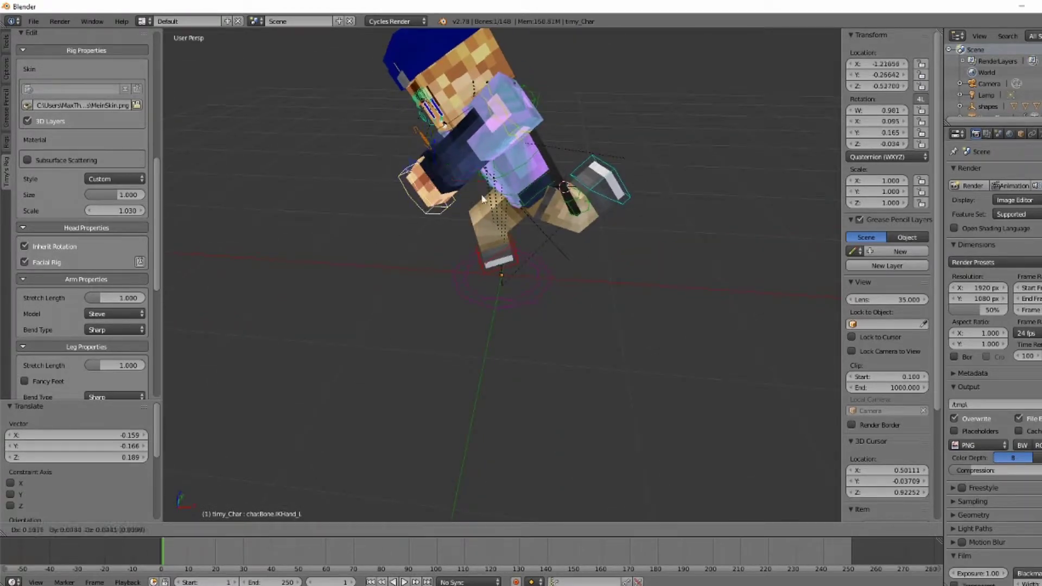
{"action": "key", "text": "g"}
{"action": "left_click", "coordinate": [609, 96]}
{"action": "key", "text": "g"}
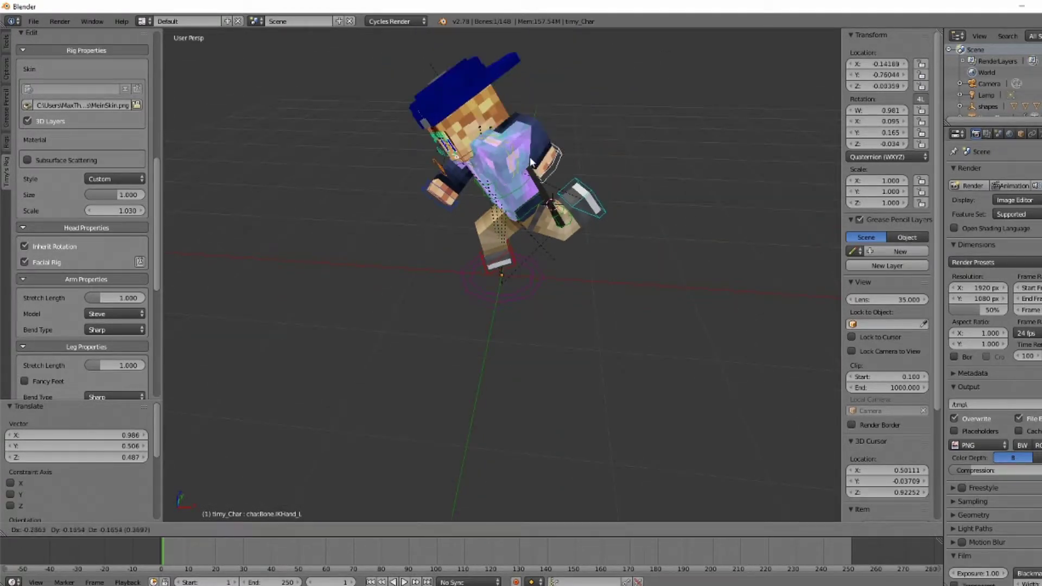
{"action": "left_click", "coordinate": [543, 164]}
{"action": "key", "text": "r"}
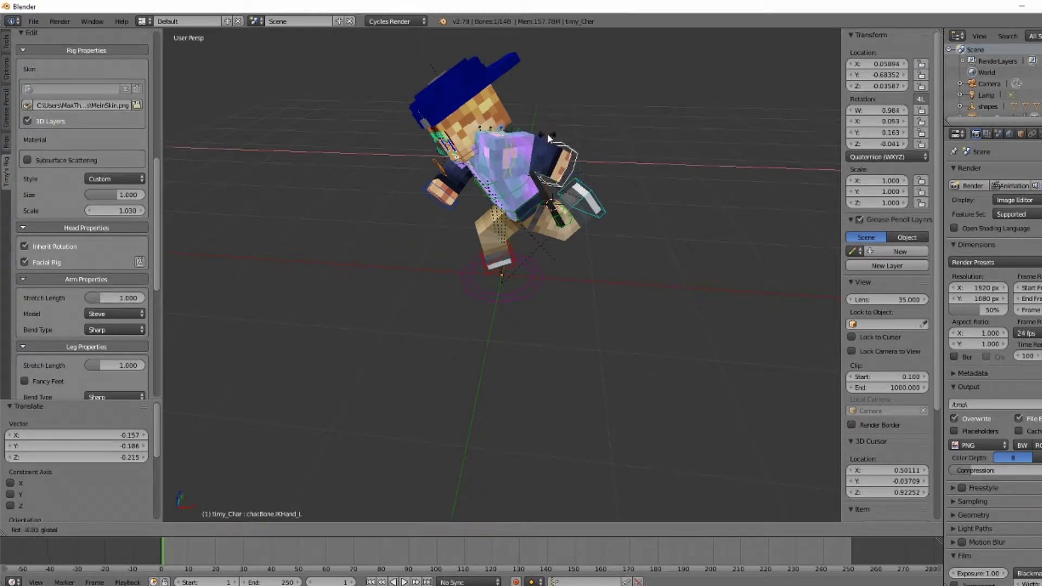
{"action": "left_click", "coordinate": [528, 301]}
- Refine the left hand with two more rotations and a final position adjustment
{"action": "middle_click_drag", "start_coordinate": [556, 122], "coordinate": [559, 189]}
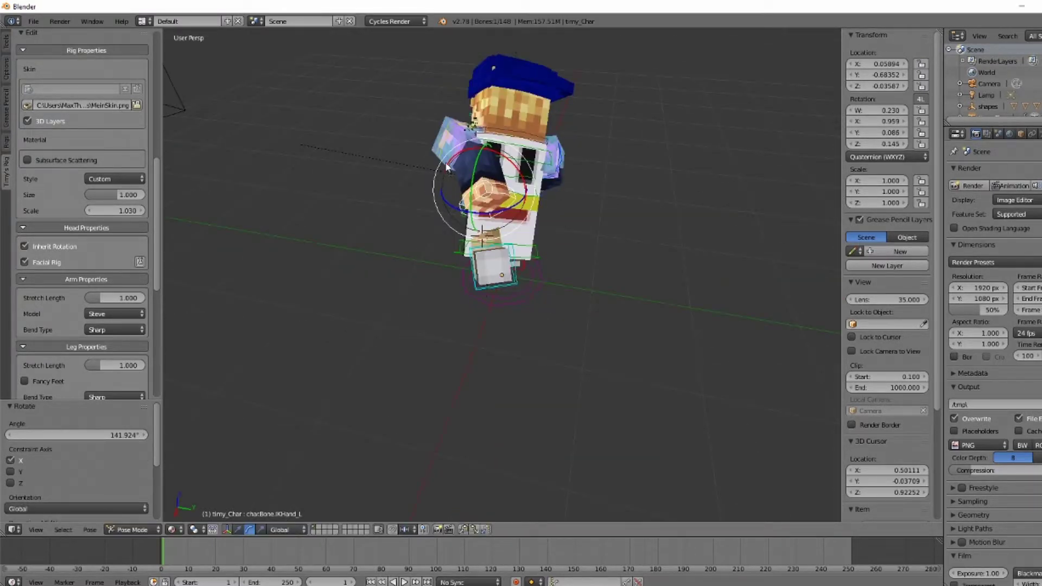
{"action": "key", "text": "r"}
{"action": "left_click", "coordinate": [468, 235]}
{"action": "key", "text": "r"}
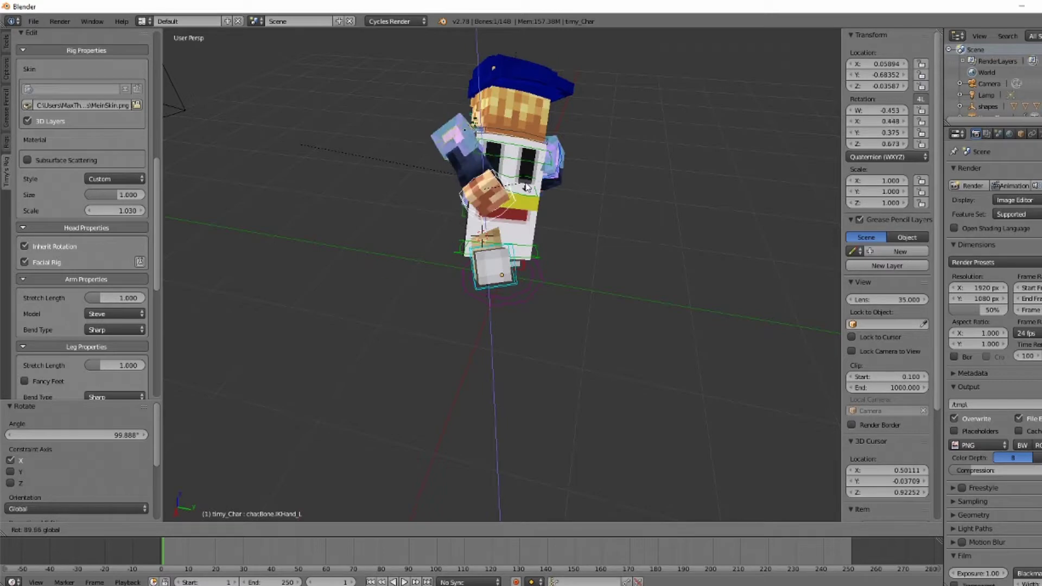
{"action": "left_click", "coordinate": [540, 187]}
{"action": "middle_click_drag", "start_coordinate": [540, 187], "coordinate": [165, 435]}
{"action": "key", "text": "g"}
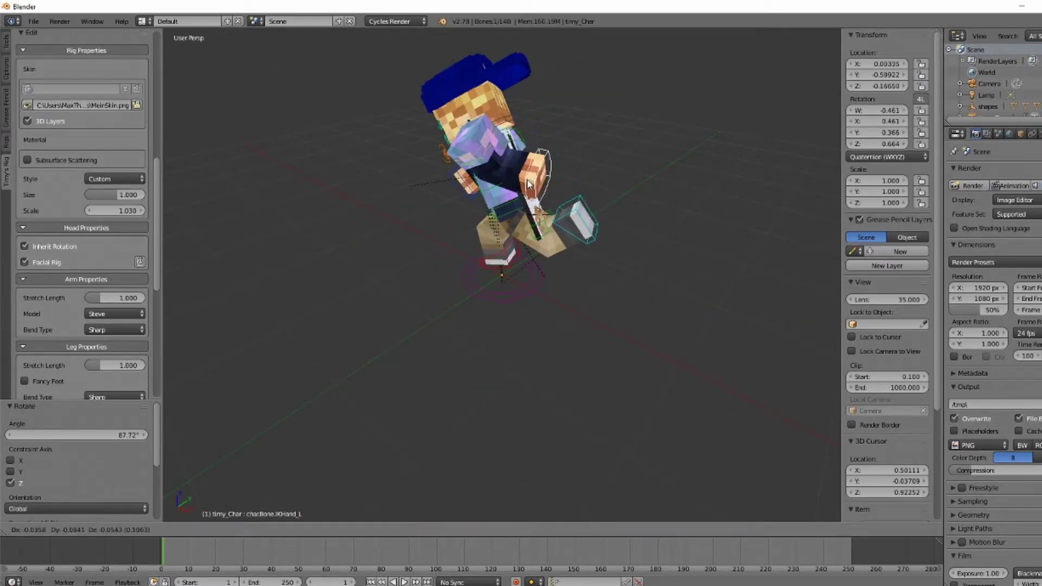
{"action": "left_click", "coordinate": [536, 182]}
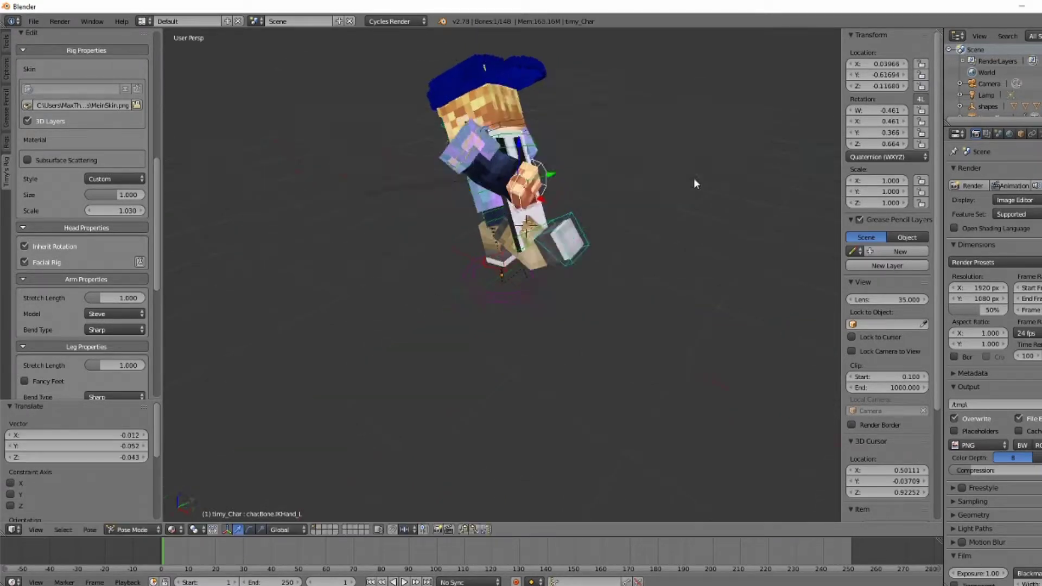
{"action": "mouse_move", "coordinate": [694, 182]}
{"action": "middle_mouse_down"}
{"action": "mouse_move", "coordinate": [415, 226]}
{"action": "mouse_move", "coordinate": [250, 536]}
{"action": "middle_mouse_up"}
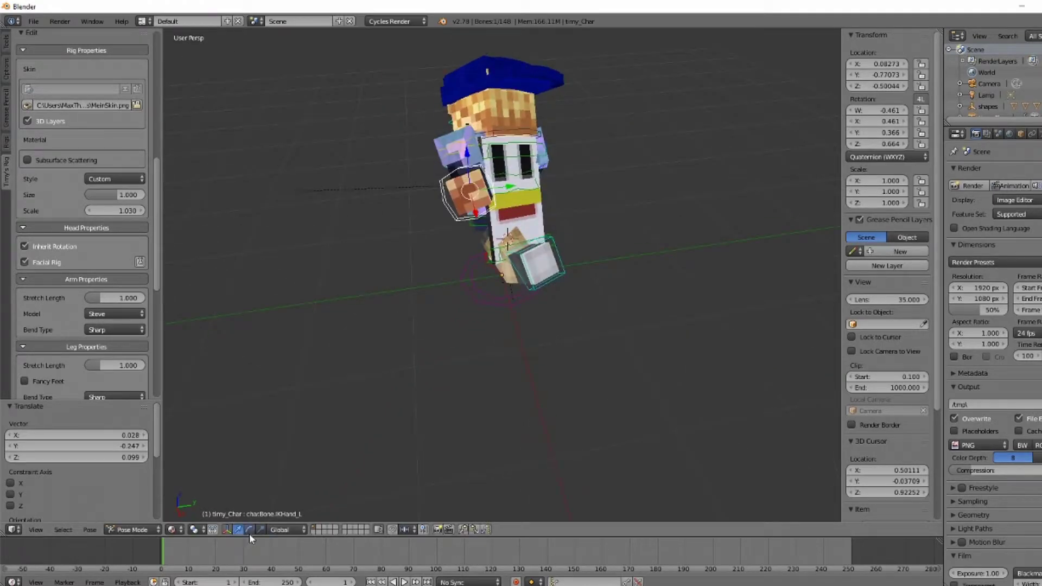
- Tilt the left hand about X, then about Z, checking the pose through the camera
{"action": "key", "text": "r"}
{"action": "key", "text": "x"}
{"action": "left_click", "coordinate": [461, 206]}
{"action": "key", "text": "KP_0"}
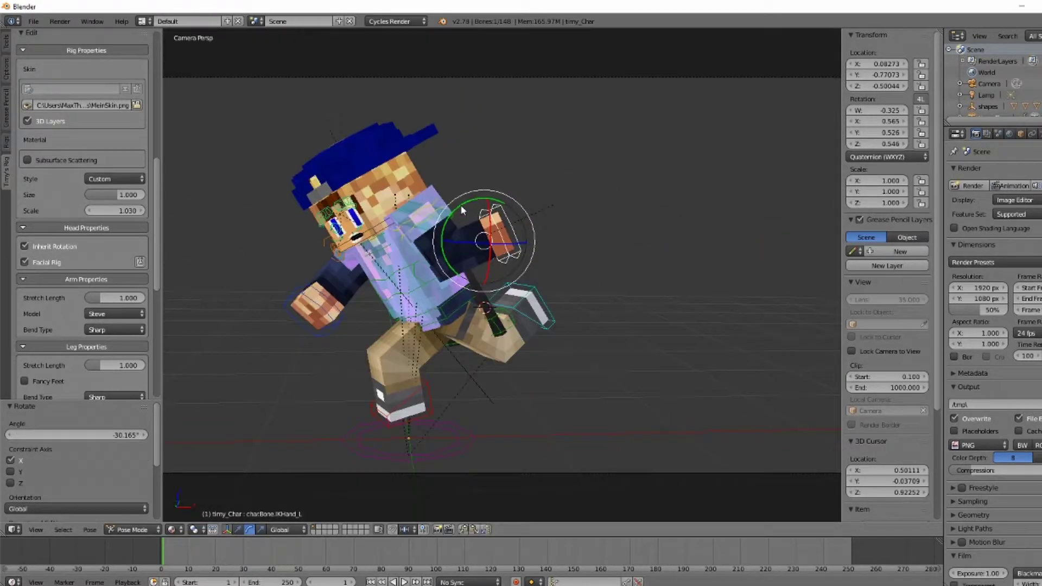
{"action": "mouse_move", "coordinate": [461, 205]}
{"action": "middle_mouse_down"}
{"action": "mouse_move", "coordinate": [516, 183]}
{"action": "mouse_move", "coordinate": [667, 279]}
{"action": "middle_mouse_up"}
{"action": "key", "text": "r"}
{"action": "left_click", "coordinate": [506, 199]}
{"action": "key", "text": "KP_0"}
- Turn the head bone slightly in two rotations, then reselect the left hand IK bone
{"action": "mouse_move", "coordinate": [308, 140]}
{"action": "middle_mouse_down"}
{"action": "mouse_move", "coordinate": [372, 193]}
{"action": "mouse_move", "coordinate": [468, 158]}
{"action": "middle_mouse_up"}
{"action": "right_click", "coordinate": [468, 159]}
{"action": "key", "text": "r"}
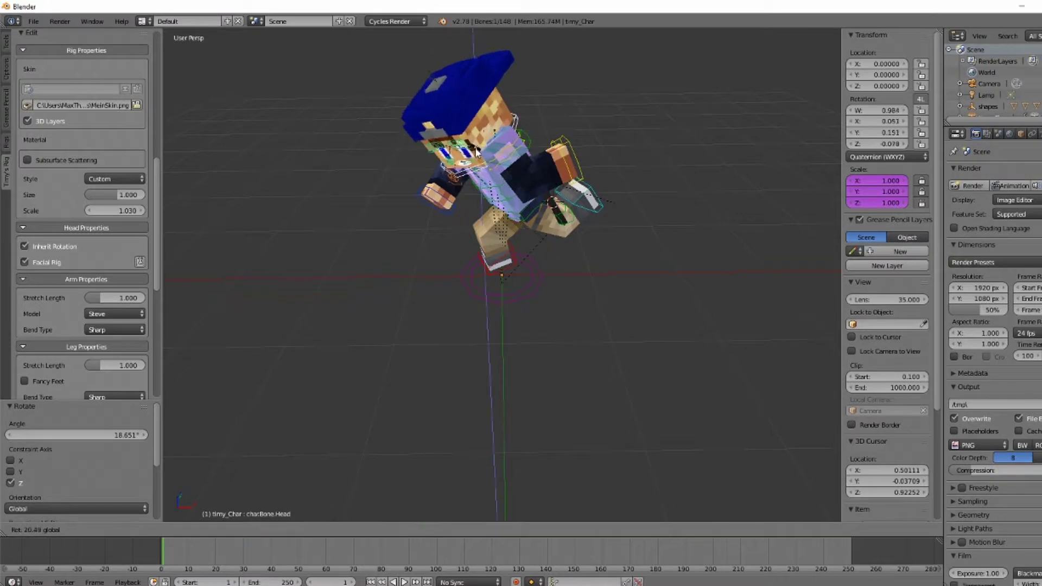
{"action": "key", "text": "KP_0"}
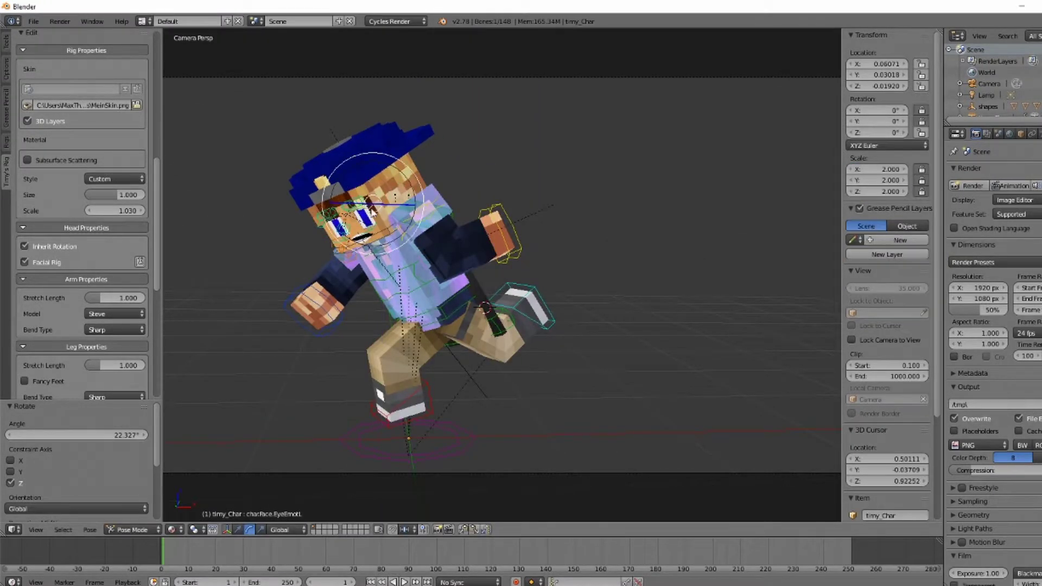
{"action": "left_click", "coordinate": [364, 221]}
{"action": "key", "text": "r"}
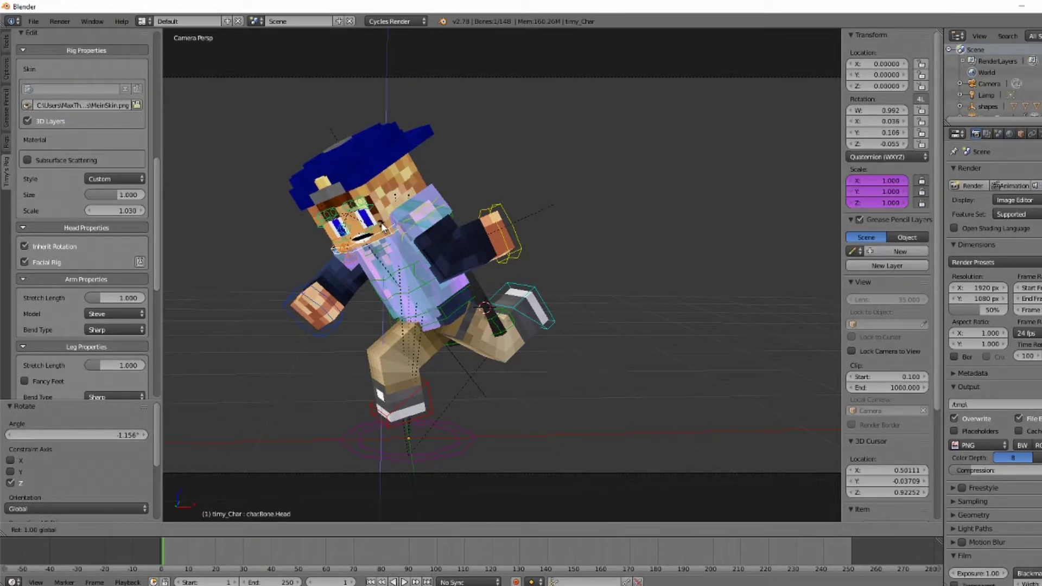
{"action": "left_click", "coordinate": [330, 352]}
{"action": "right_click", "coordinate": [505, 244]}
{"action": "mouse_move", "coordinate": [594, 397]}
{"action": "middle_mouse_down"}
{"action": "mouse_move", "coordinate": [594, 380]}
{"action": "mouse_move", "coordinate": [576, 374]}
{"action": "middle_mouse_up"}
- Append the sword object from Weapon Rig.blend in the Downloads folder
{"action": "left_click", "coordinate": [34, 22]}
{"action": "left_click", "coordinate": [43, 201]}
{"action": "left_click", "coordinate": [37, 278]}
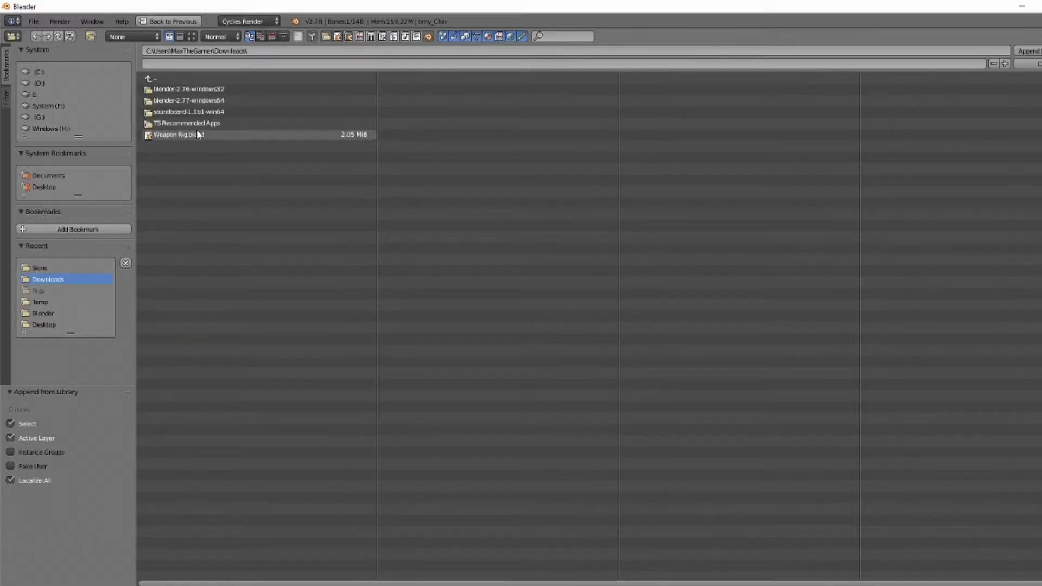
{"action": "left_click", "coordinate": [196, 130]}
{"action": "left_click", "coordinate": [179, 217]}
{"action": "double_click", "coordinate": [179, 217]}
- Switch to Object Mode, scale the sword down and drop it near the character
{"action": "key", "text": "ctrl+Tab"}
{"action": "scroll", "coordinate": [311, 159], "scroll_direction": "down", "scroll_amount": 3}
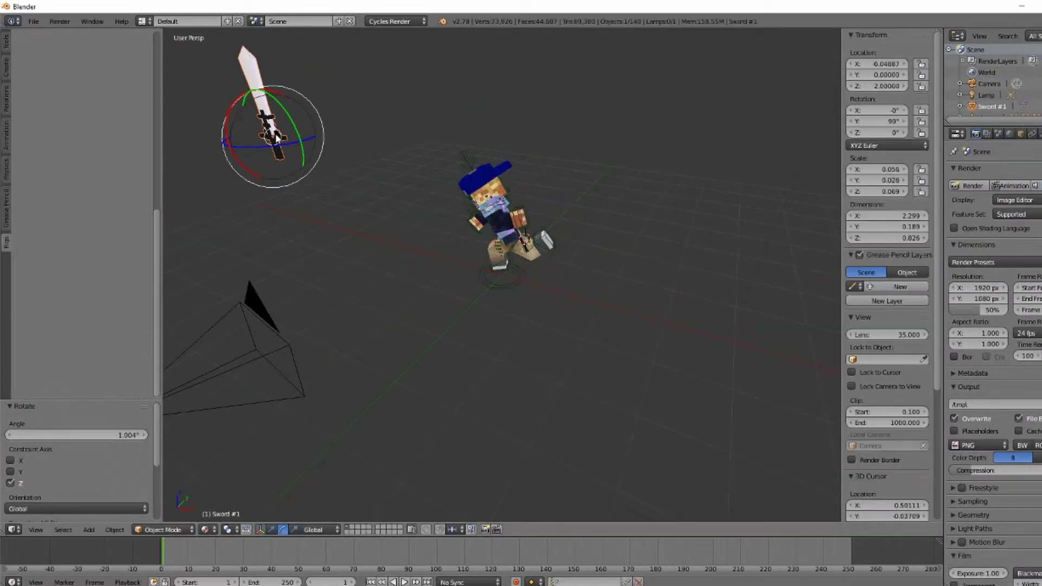
{"action": "key", "text": "s"}
{"action": "left_click", "coordinate": [275, 140]}
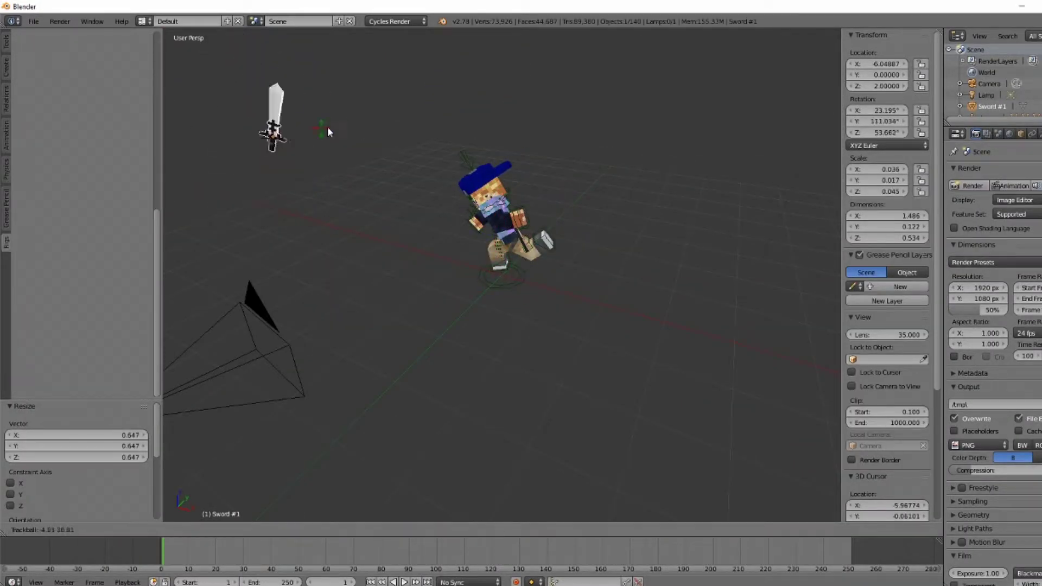
{"action": "left_click_drag", "start_coordinate": [275, 139], "coordinate": [328, 126]}
{"action": "key", "text": "g"}
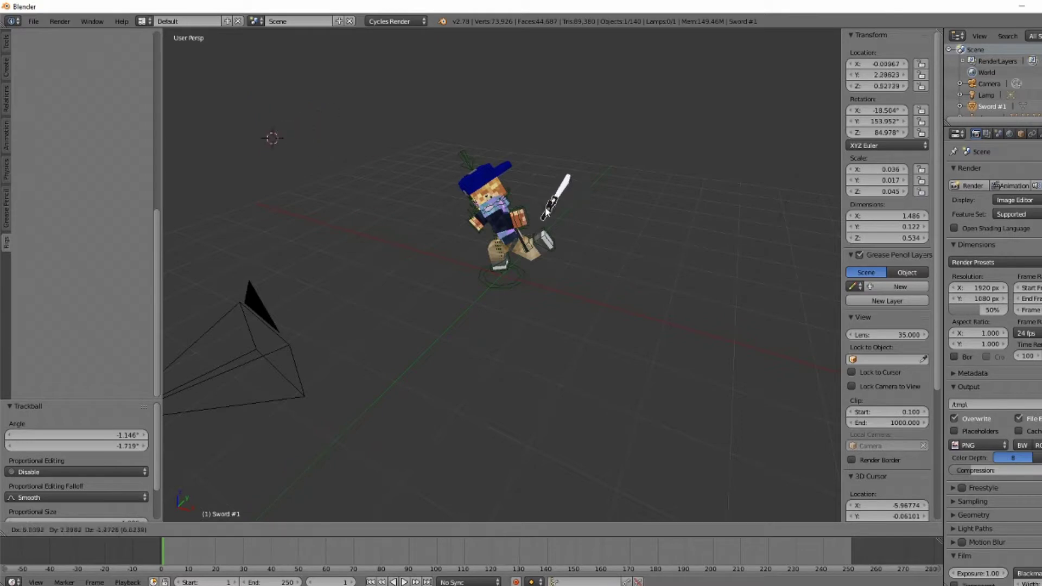
{"action": "left_click", "coordinate": [535, 234]}
- Move the sword into the character's hand and turn it about Z
{"action": "middle_click_drag", "start_coordinate": [535, 234], "coordinate": [624, 261]}
{"action": "key", "text": "g"}
{"action": "left_click", "coordinate": [422, 296]}
{"action": "key", "text": "g"}
{"action": "mouse_move", "coordinate": [423, 299]}
{"action": "middle_mouse_down"}
{"action": "mouse_move", "coordinate": [369, 380]}
{"action": "mouse_move", "coordinate": [320, 498]}
{"action": "middle_mouse_up"}
{"action": "left_click", "coordinate": [369, 380]}
{"action": "key", "text": "r"}
{"action": "key", "text": "z"}
{"action": "left_click", "coordinate": [591, 179]}
{"action": "middle_click_drag", "start_coordinate": [592, 179], "coordinate": [594, 305]}
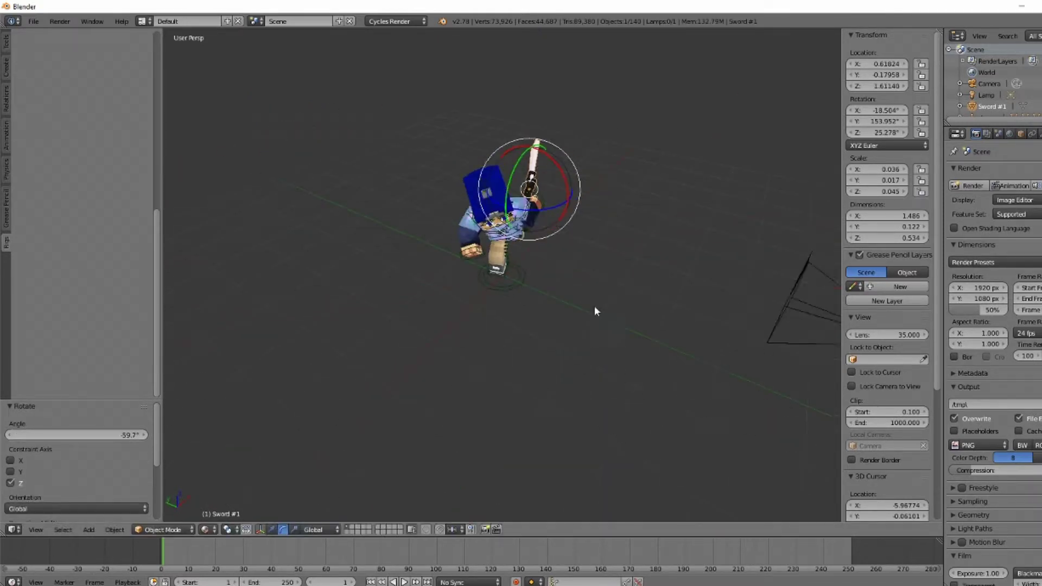
- Nudge the sword's position twice and tilt it about X
{"action": "key", "text": "g"}
{"action": "left_click", "coordinate": [584, 219]}
{"action": "mouse_move", "coordinate": [584, 219]}
{"action": "middle_mouse_down"}
{"action": "mouse_move", "coordinate": [656, 210]}
{"action": "mouse_move", "coordinate": [555, 257]}
{"action": "mouse_move", "coordinate": [455, 159]}
{"action": "mouse_move", "coordinate": [563, 171]}
{"action": "mouse_move", "coordinate": [548, 234]}
{"action": "middle_mouse_up"}
{"action": "key", "text": "g"}
{"action": "left_click", "coordinate": [458, 163]}
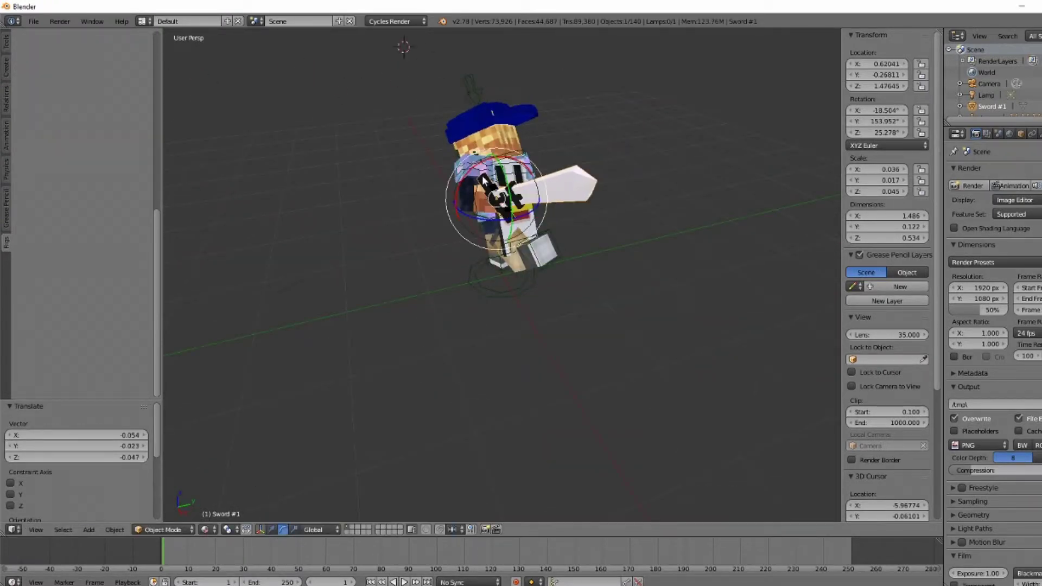
{"action": "key", "text": "r"}
{"action": "key", "text": "x"}
{"action": "left_click", "coordinate": [486, 177]}
{"action": "middle_click_drag", "start_coordinate": [486, 177], "coordinate": [488, 175]}
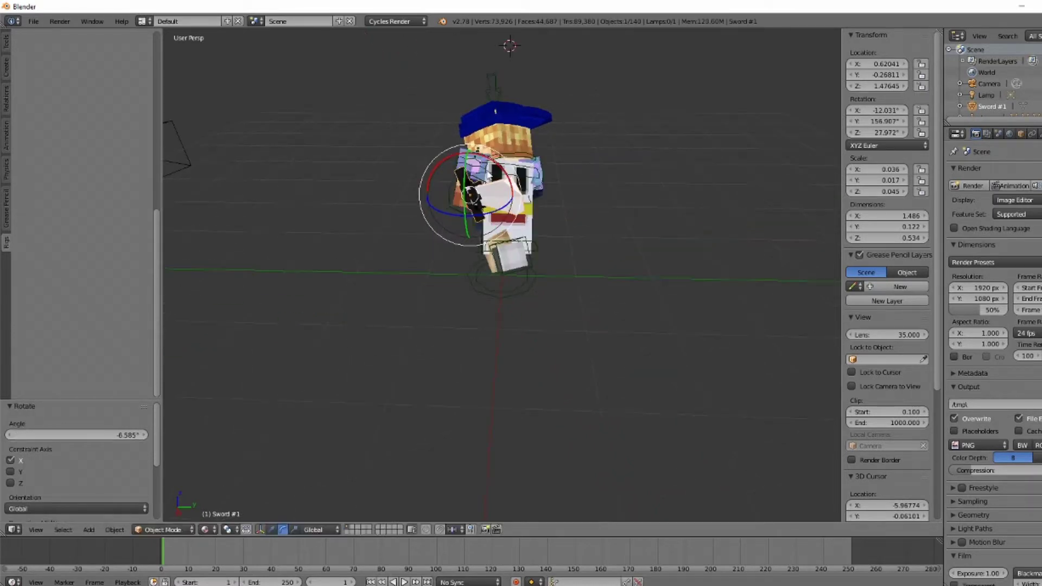
- Finish angling the sword with a Z turn and X tilt, checking through the camera
{"action": "key", "text": "r"}
{"action": "key", "text": "z"}
{"action": "left_click", "coordinate": [543, 217]}
{"action": "middle_click_drag", "start_coordinate": [543, 217], "coordinate": [562, 239]}
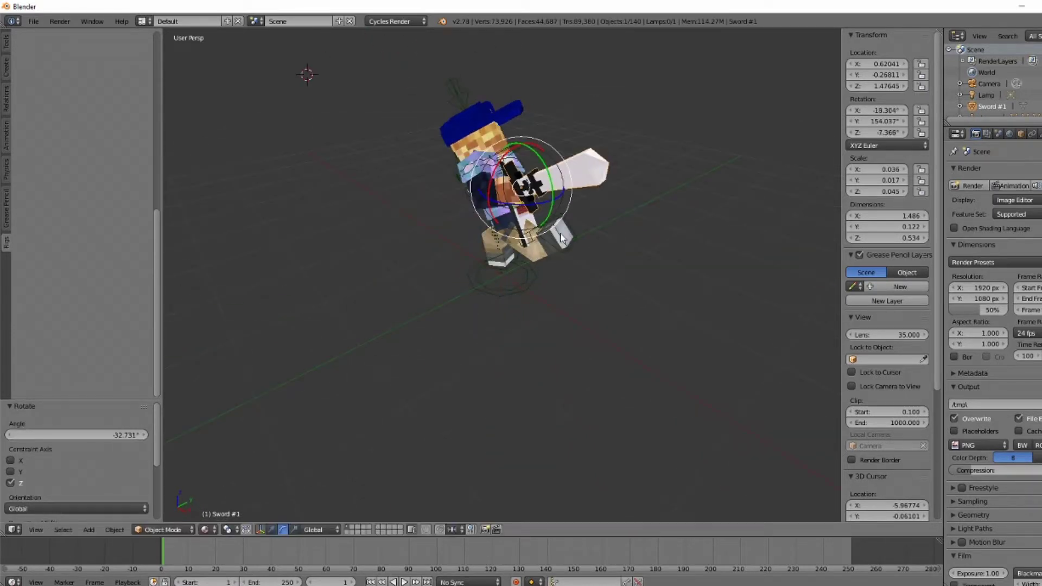
{"action": "key", "text": "KP_0"}
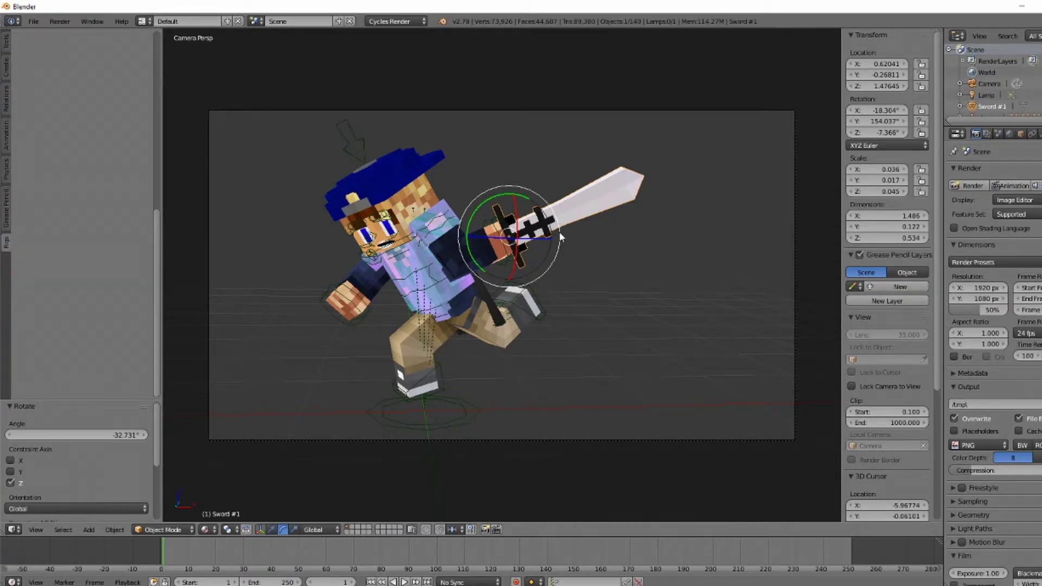
{"action": "mouse_move", "coordinate": [559, 237]}
{"action": "middle_mouse_down"}
{"action": "mouse_move", "coordinate": [298, 193]}
{"action": "mouse_move", "coordinate": [502, 265]}
{"action": "middle_mouse_up"}
{"action": "key", "text": "r"}
{"action": "key", "text": "x"}
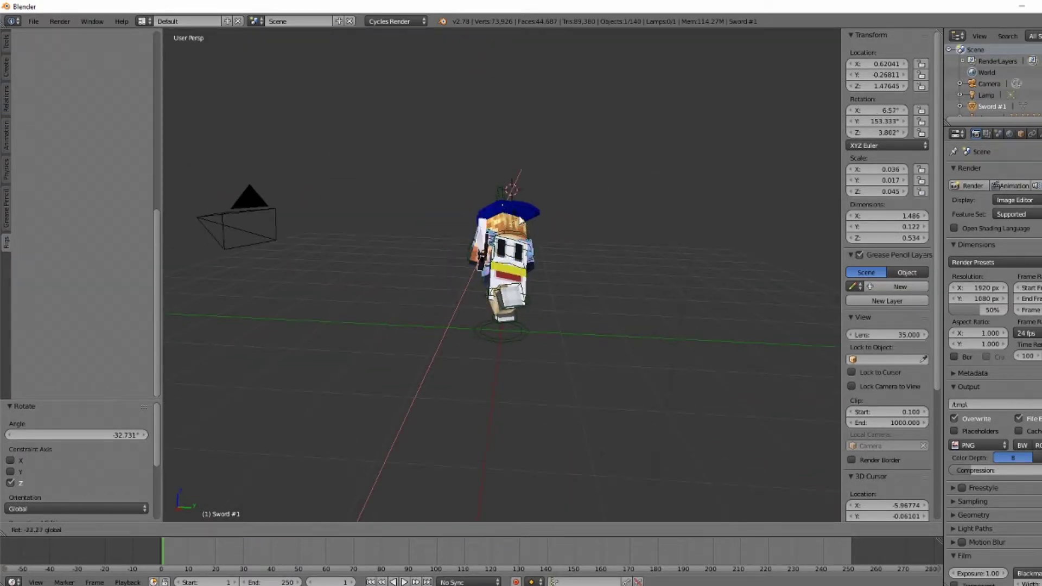
{"action": "left_click", "coordinate": [594, 327]}
{"action": "key", "text": "KP_0"}
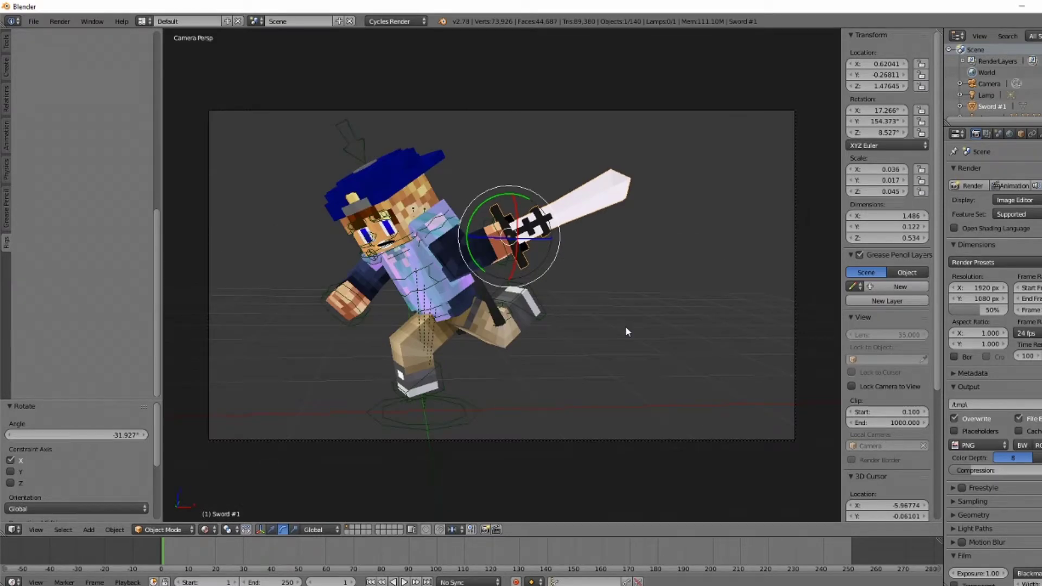
- Zoom in close on the character and expand the facial rig settings
{"action": "middle_click_drag", "start_coordinate": [381, 250], "coordinate": [392, 292]}
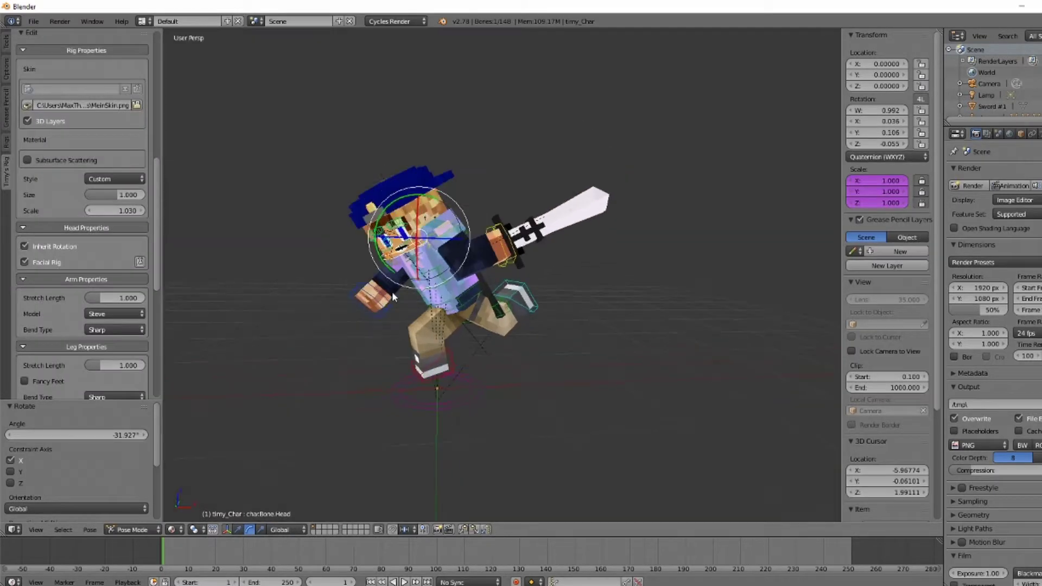
{"action": "scroll", "coordinate": [31, 246], "scroll_direction": "down", "scroll_amount": 3}
{"action": "scroll", "coordinate": [31, 245], "scroll_direction": "down", "scroll_amount": 3}
{"action": "scroll", "coordinate": [30, 246], "scroll_direction": "down", "scroll_amount": 3}
{"action": "scroll", "coordinate": [31, 246], "scroll_direction": "up", "scroll_amount": 5}
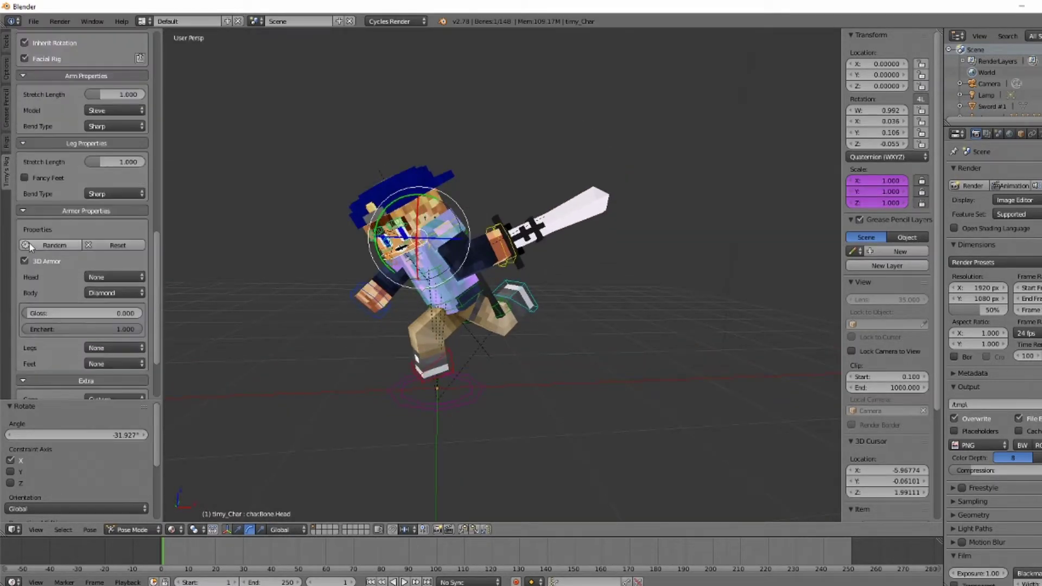
{"action": "scroll", "coordinate": [31, 246], "scroll_direction": "up", "scroll_amount": 3}
{"action": "middle_click_drag", "start_coordinate": [521, 266], "coordinate": [560, 282]}
{"action": "scroll", "coordinate": [561, 282], "scroll_direction": "up", "scroll_amount": 2}
{"action": "left_click", "coordinate": [140, 194]}
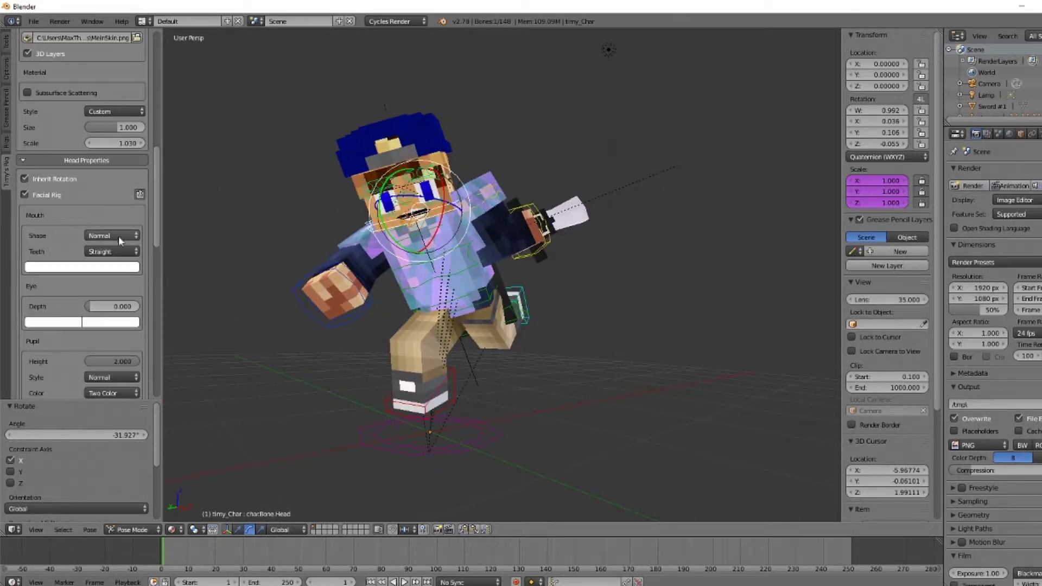
- Try the teeth shape options and settle on Straight teeth
{"action": "left_click", "coordinate": [117, 237]}
{"action": "left_click", "coordinate": [109, 231]}
{"action": "left_click", "coordinate": [111, 252]}
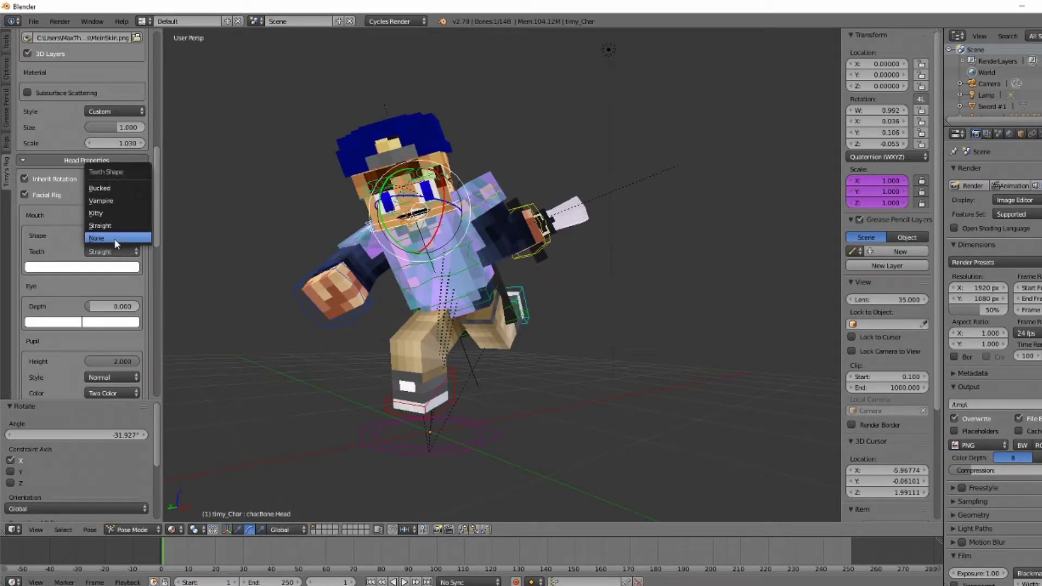
{"action": "left_click", "coordinate": [113, 239]}
{"action": "left_click", "coordinate": [110, 237]}
{"action": "left_click", "coordinate": [101, 188]}
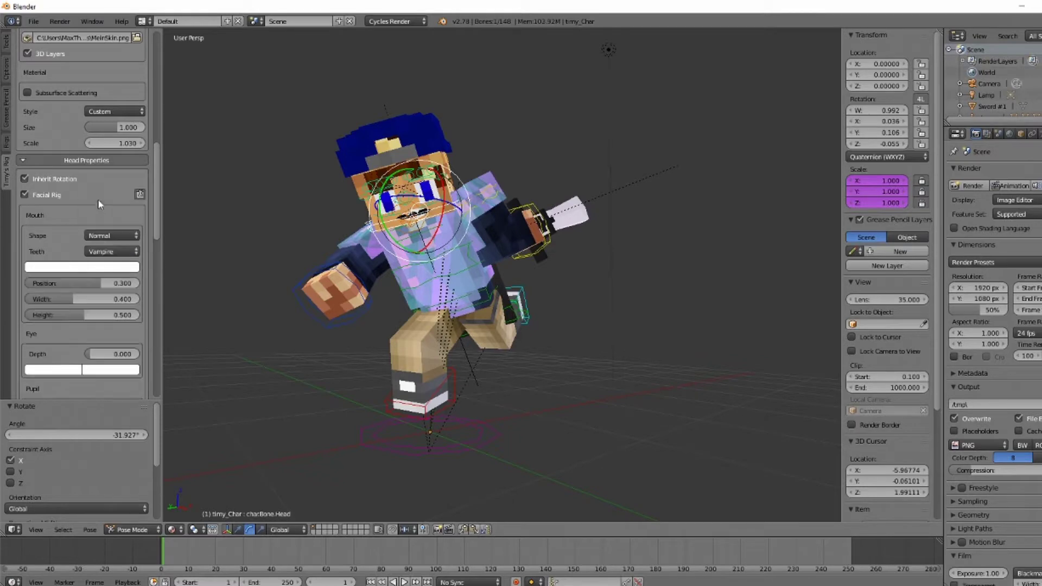
{"action": "left_click", "coordinate": [103, 251]}
{"action": "left_click", "coordinate": [100, 188]}
{"action": "left_click", "coordinate": [103, 252]}
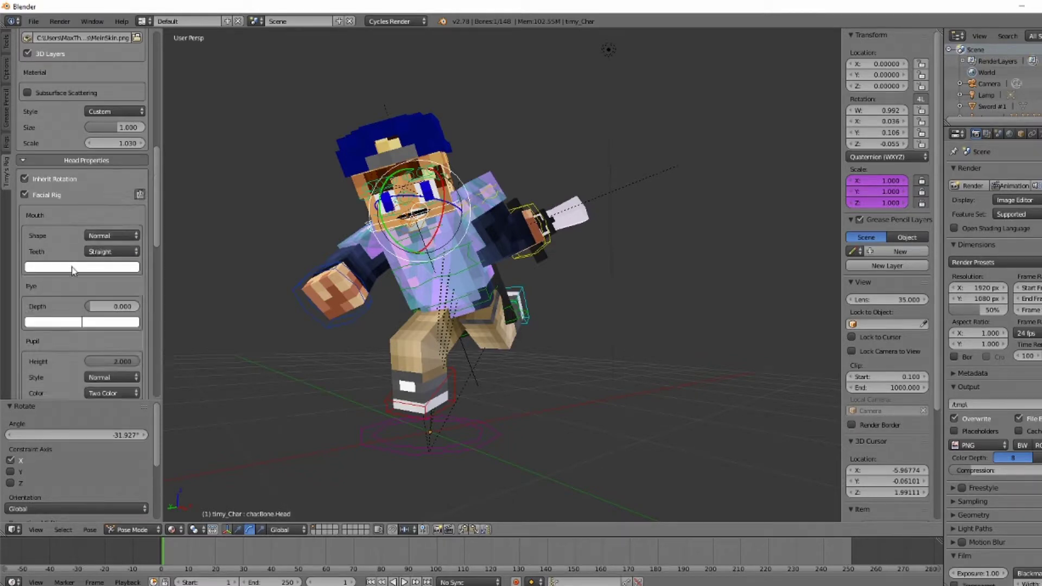
- Set the pupils to the Cartoon style with blue two-colour pupils, checking through the camera
{"action": "scroll", "coordinate": [93, 304], "scroll_direction": "down", "scroll_amount": 1}
{"action": "left_click", "coordinate": [110, 348]}
{"action": "left_click", "coordinate": [111, 315]}
{"action": "key", "text": "KP_0"}
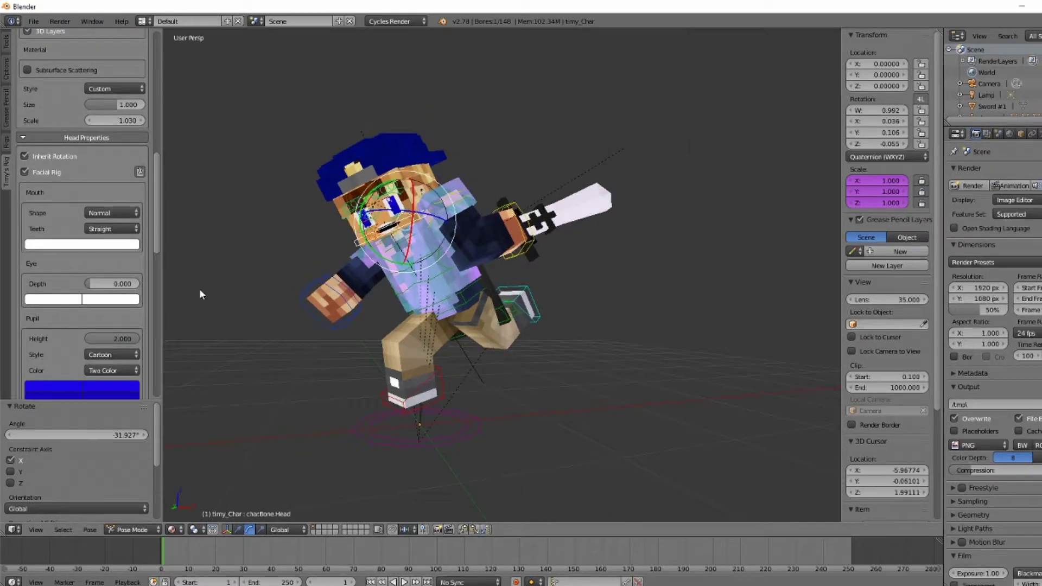
{"action": "scroll", "coordinate": [106, 353], "scroll_direction": "down", "scroll_amount": 1}
{"action": "left_click", "coordinate": [106, 347]}
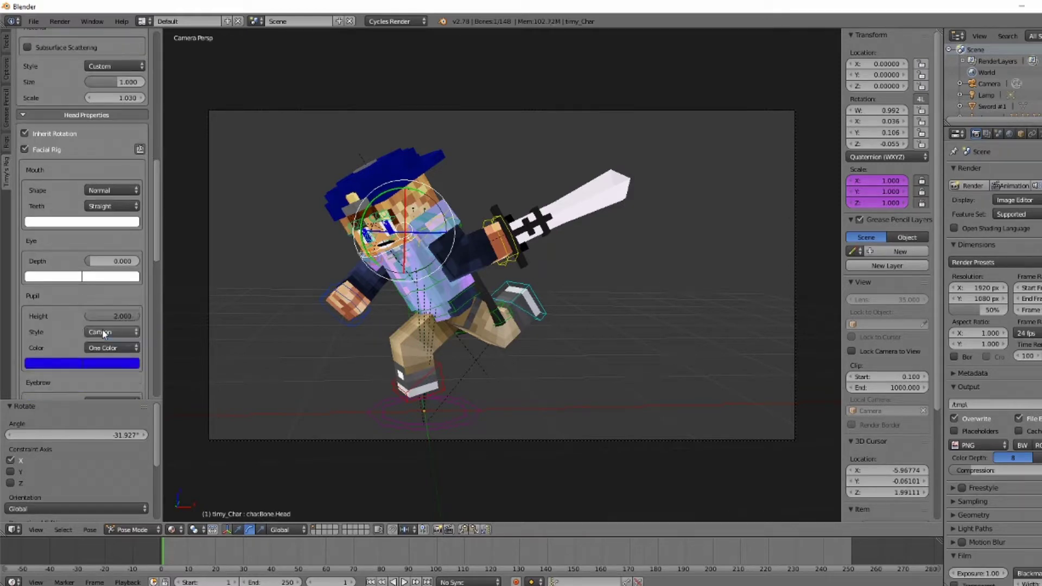
- Set the eyebrow style to Eyebrows and orbit in close to the face
{"action": "left_click", "coordinate": [104, 326]}
{"action": "scroll", "coordinate": [103, 337], "scroll_direction": "down", "scroll_amount": 4}
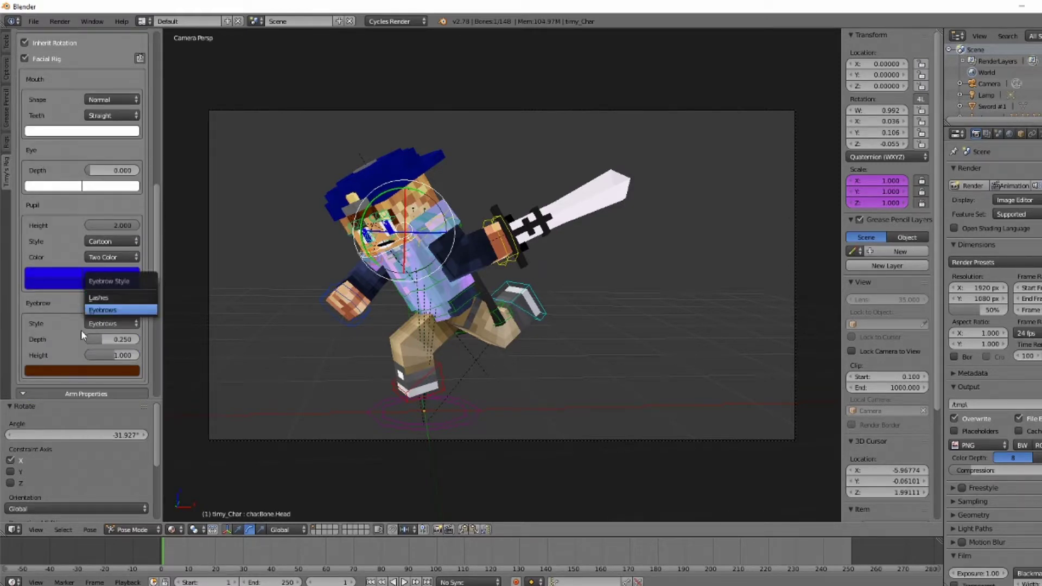
{"action": "left_click", "coordinate": [80, 330]}
{"action": "scroll", "coordinate": [84, 322], "scroll_direction": "up", "scroll_amount": 1}
{"action": "mouse_move", "coordinate": [489, 272]}
{"action": "middle_mouse_down"}
{"action": "mouse_move", "coordinate": [568, 275]}
{"action": "mouse_move", "coordinate": [516, 265]}
{"action": "middle_mouse_up"}
- Rotate the MouthPosition control slightly and switch the gizmo to move
{"action": "scroll", "coordinate": [517, 266], "scroll_direction": "up", "scroll_amount": 2}
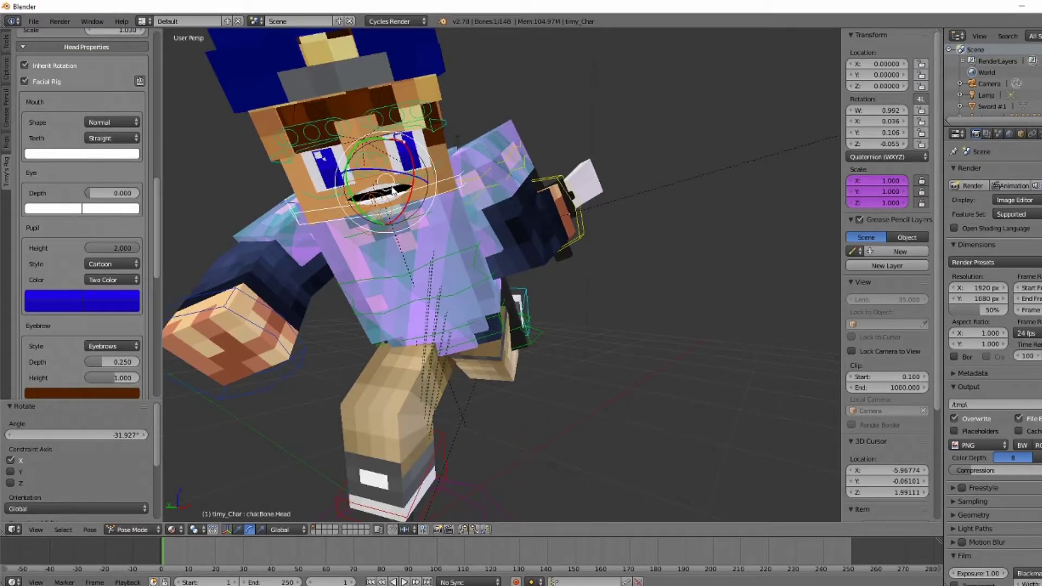
{"action": "right_click", "coordinate": [382, 197]}
{"action": "key", "text": "r"}
{"action": "key", "text": "r"}
{"action": "left_click", "coordinate": [382, 197]}
{"action": "left_click", "coordinate": [239, 531]}
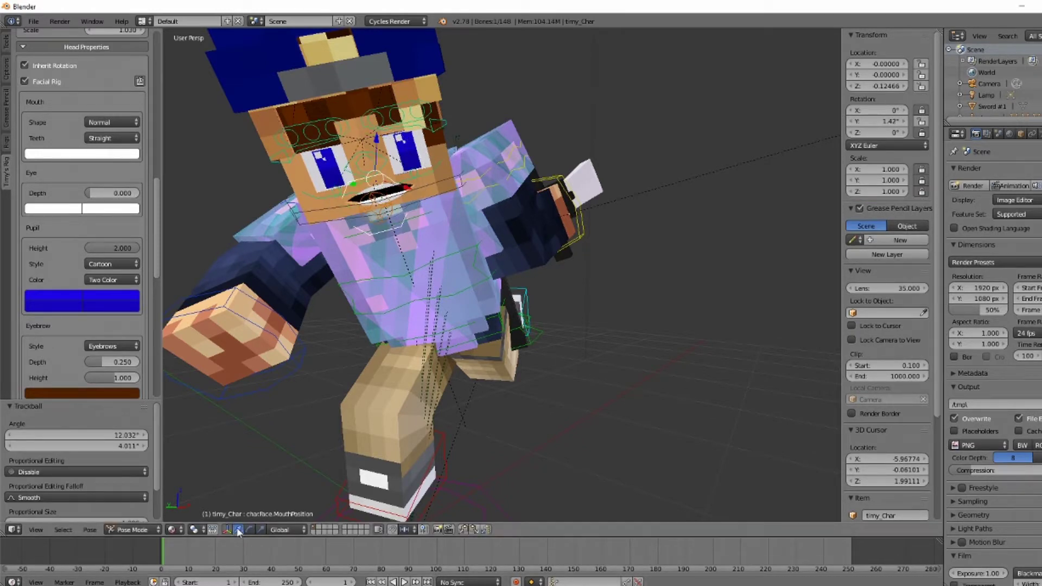
- Nudge the EyePosition and MouthControl bones, checking the expression through the camera
{"action": "right_click", "coordinate": [420, 176]}
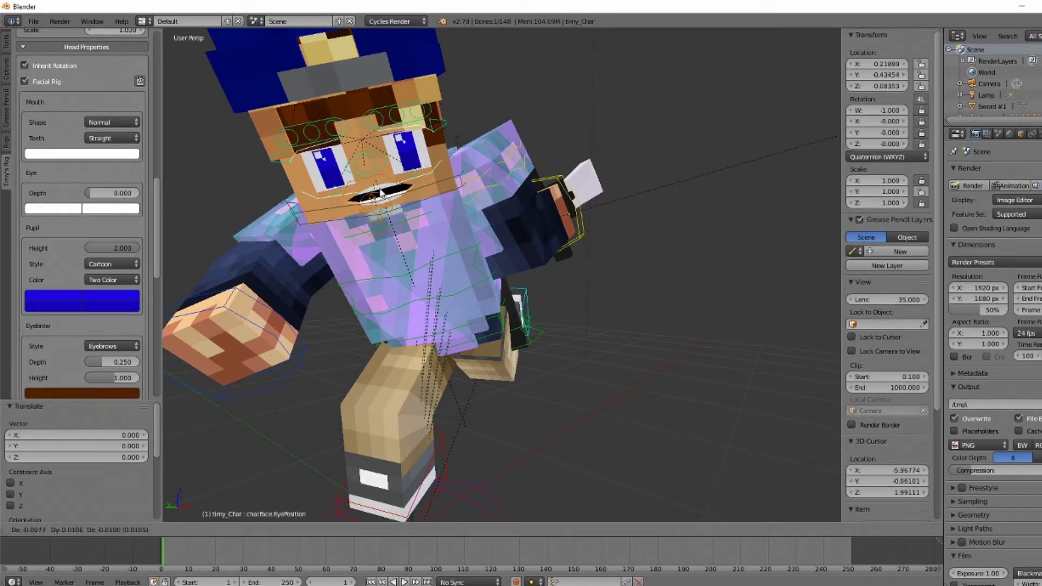
{"action": "key", "text": "g"}
{"action": "left_click", "coordinate": [378, 219]}
{"action": "right_click", "coordinate": [378, 207]}
{"action": "key", "text": "g"}
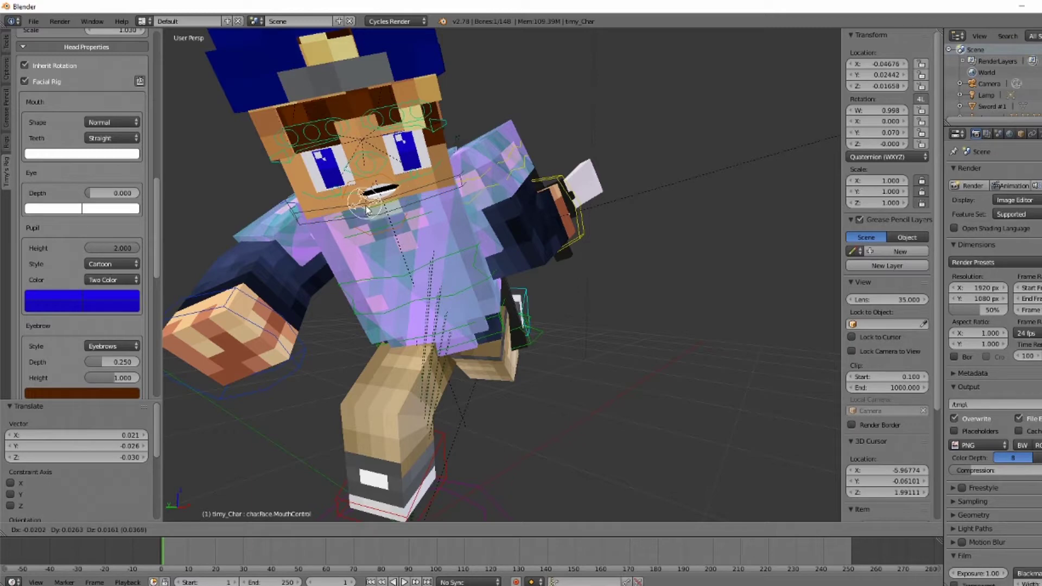
{"action": "left_click", "coordinate": [380, 214]}
{"action": "key", "text": "KP_0"}
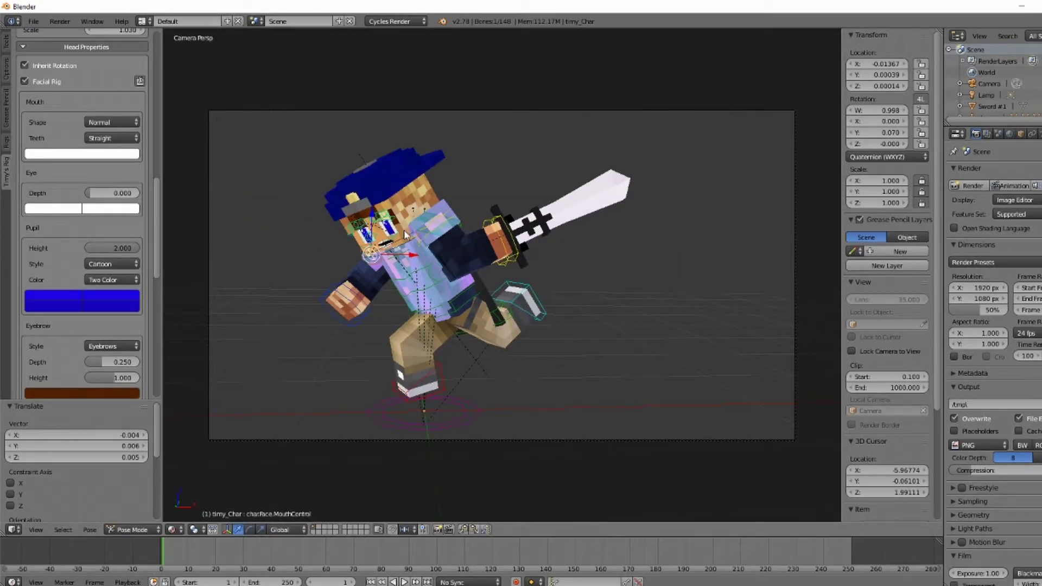
{"action": "middle_click_drag", "start_coordinate": [404, 235], "coordinate": [342, 191]}
{"action": "scroll", "coordinate": [480, 285], "scroll_direction": "up", "scroll_amount": 5}
{"action": "middle_click_drag", "start_coordinate": [480, 284], "coordinate": [467, 293]}
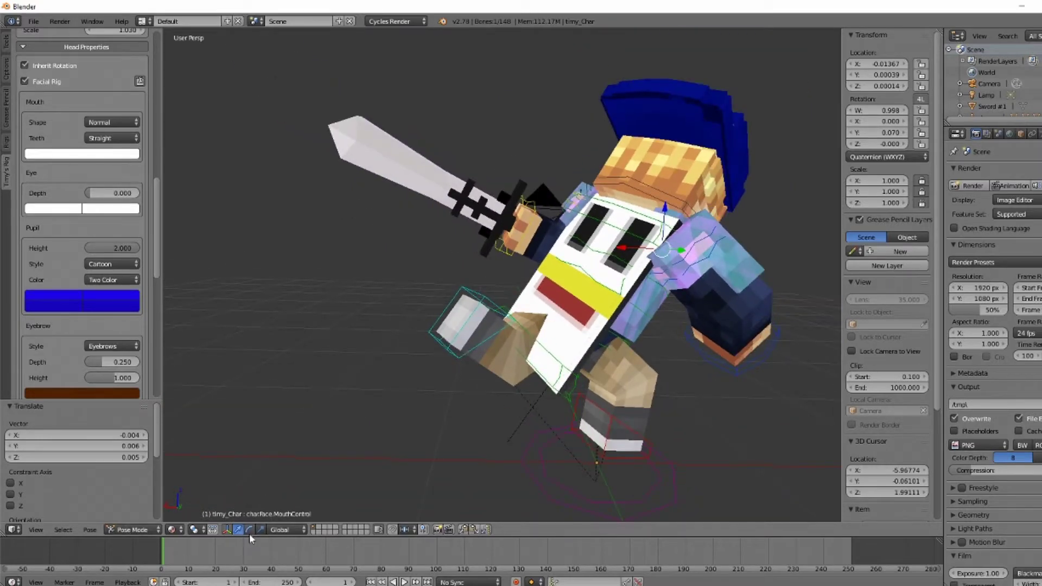
- Select the Cape bone and give it a free trackball rotation
{"action": "right_click", "coordinate": [488, 179]}
{"action": "key", "text": "r"}
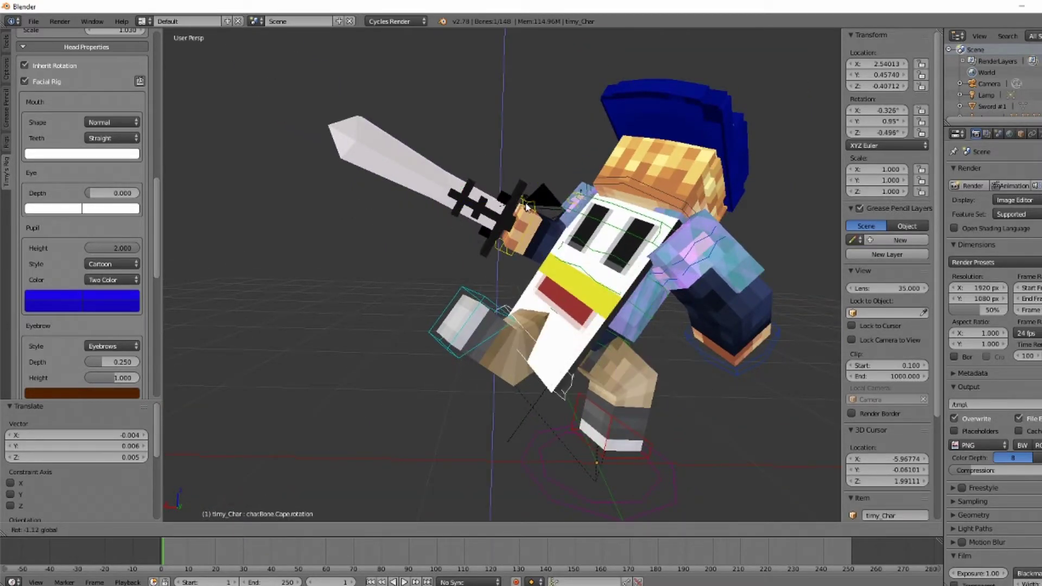
{"action": "key", "text": "r"}
{"action": "left_click", "coordinate": [526, 209]}
{"action": "mouse_move", "coordinate": [527, 209]}
{"action": "middle_mouse_down"}
{"action": "mouse_move", "coordinate": [393, 372]}
{"action": "mouse_move", "coordinate": [424, 248]}
{"action": "middle_mouse_up"}
- Rotate the cape about the X axis and check it through the camera
{"action": "key", "text": "r"}
{"action": "key", "text": "x"}
{"action": "left_click", "coordinate": [379, 304]}
{"action": "middle_click_drag", "start_coordinate": [380, 304], "coordinate": [332, 397]}
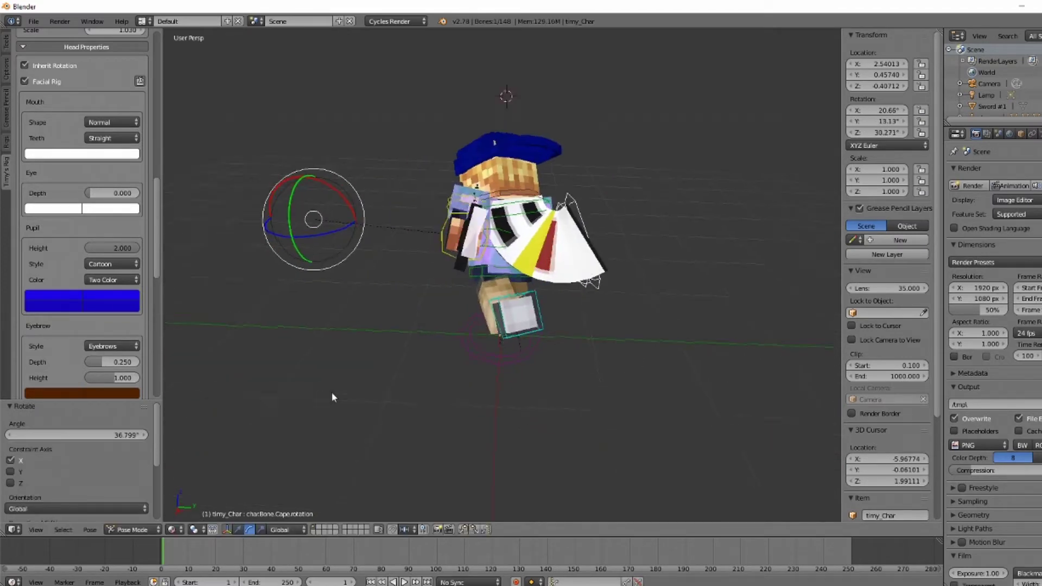
{"action": "key", "text": "KP_0"}
{"action": "mouse_move", "coordinate": [387, 345]}
{"action": "middle_mouse_down"}
{"action": "mouse_move", "coordinate": [405, 463]}
{"action": "mouse_move", "coordinate": [426, 242]}
{"action": "middle_mouse_up"}
- Rotate the cape about the Z axis and shift it along one axis
{"action": "key", "text": "r"}
{"action": "key", "text": "z"}
{"action": "left_click", "coordinate": [432, 201]}
{"action": "key", "text": "g"}
{"action": "key", "text": "x"}
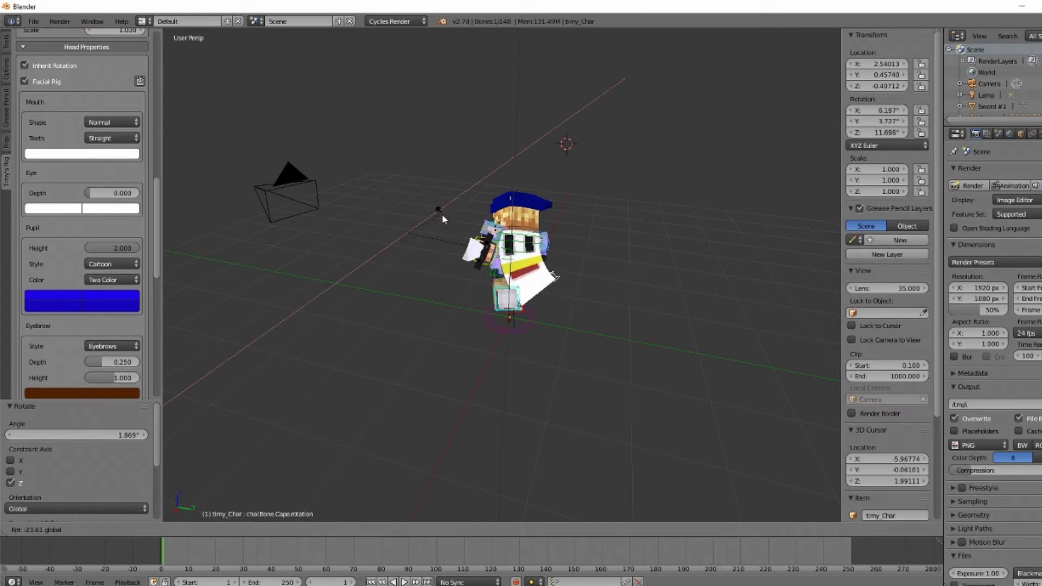
{"action": "left_click", "coordinate": [442, 214]}
- Reposition the cape bone freely and review the pose from the camera
{"action": "key", "text": "g"}
{"action": "left_click", "coordinate": [554, 277]}
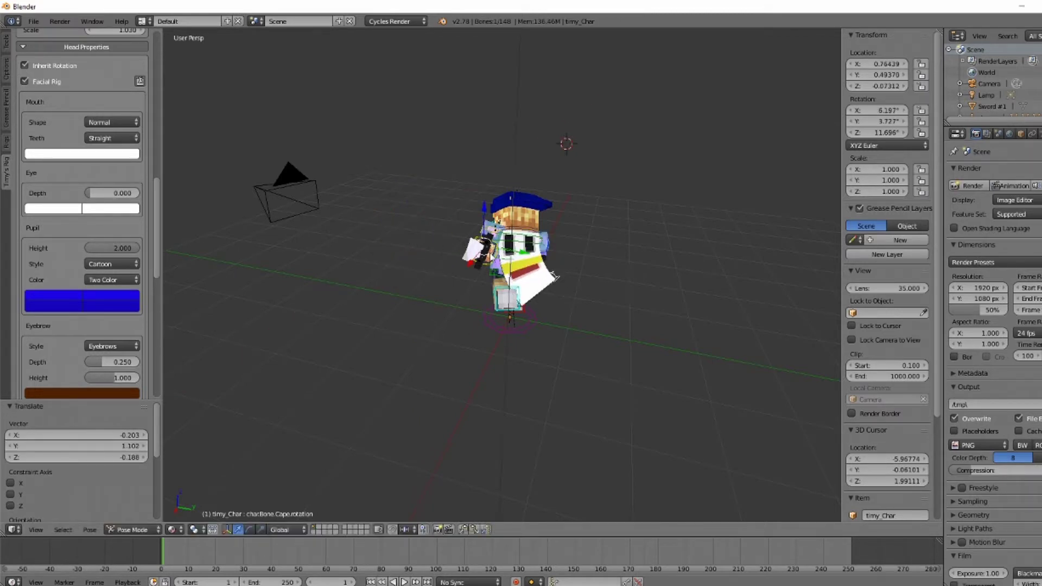
{"action": "key", "text": "KP_0"}
{"action": "middle_click_drag", "start_coordinate": [526, 401], "coordinate": [466, 367]}
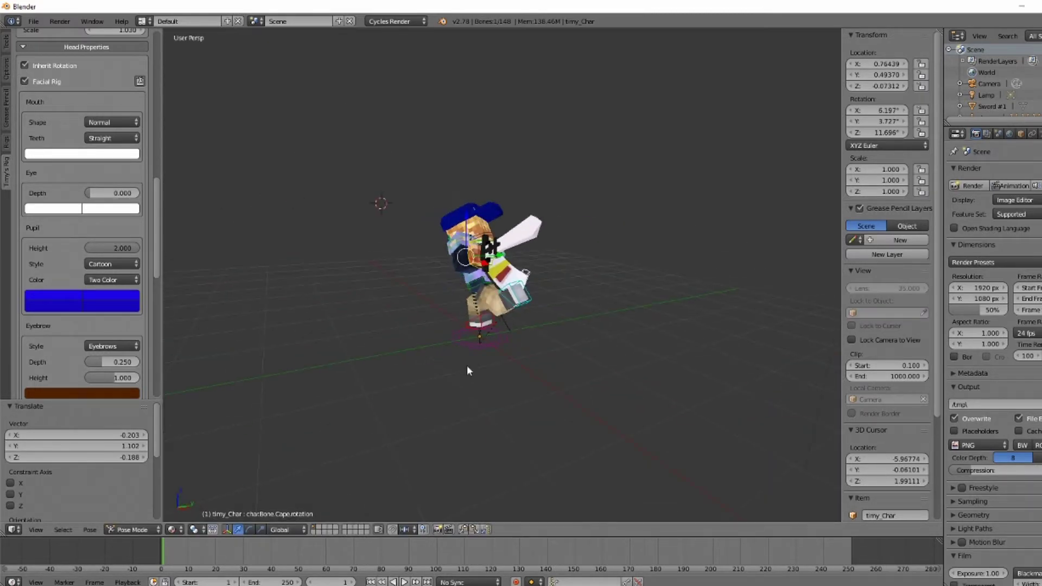
- Tilt the cape to 6.175° about the Y axis using the rotation manipulator
{"action": "left_click", "coordinate": [252, 530]}
{"action": "middle_click_drag", "start_coordinate": [445, 304], "coordinate": [481, 267]}
{"action": "left_click_drag", "start_coordinate": [478, 239], "coordinate": [481, 267]}
{"action": "key", "text": "KP_0"}
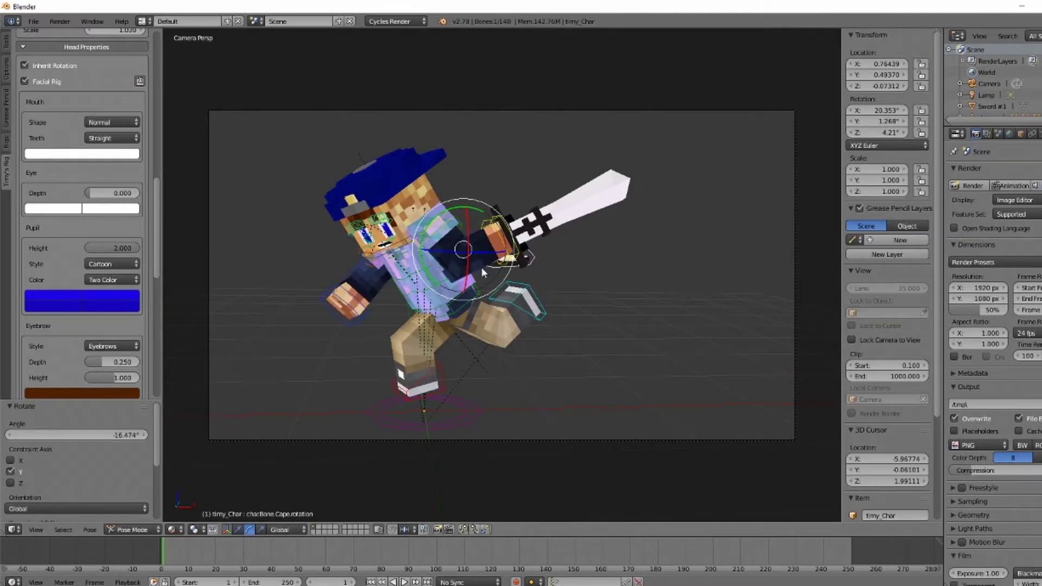
{"action": "key", "text": "KP_0"}
{"action": "left_click_drag", "start_coordinate": [473, 228], "coordinate": [468, 215]}
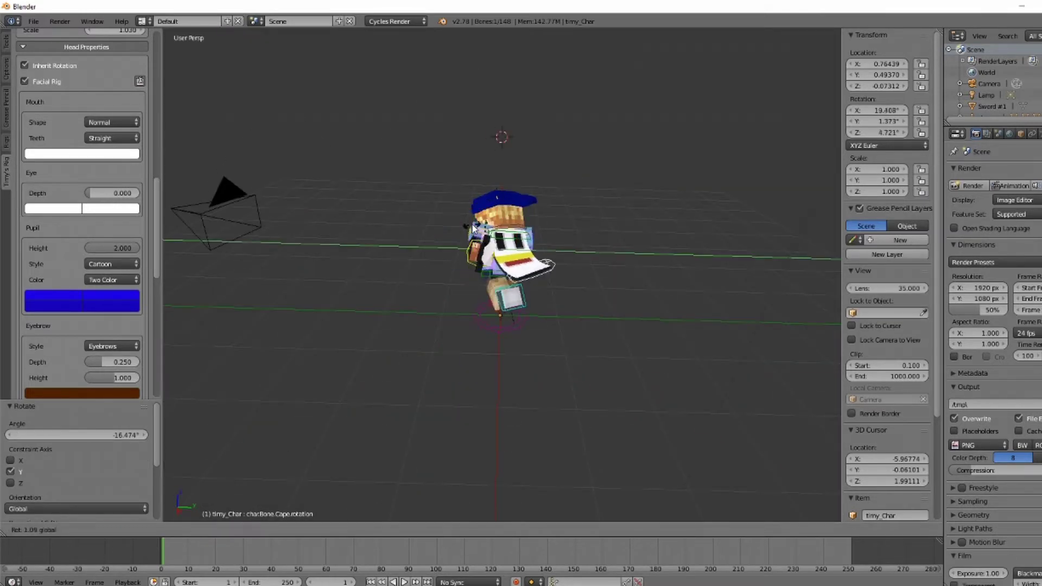
{"action": "key", "text": "KP_0"}
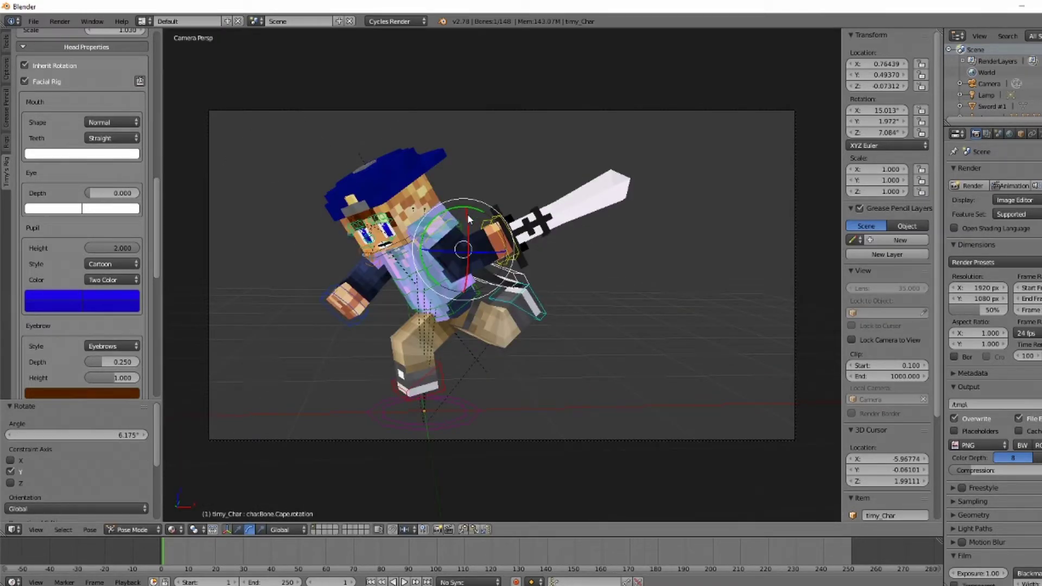
{"action": "mouse_move", "coordinate": [467, 214]}
{"action": "middle_mouse_down"}
{"action": "mouse_move", "coordinate": [607, 320]}
{"action": "mouse_move", "coordinate": [380, 383]}
{"action": "mouse_move", "coordinate": [561, 379]}
{"action": "mouse_move", "coordinate": [588, 353]}
{"action": "mouse_move", "coordinate": [482, 202]}
{"action": "middle_mouse_up"}
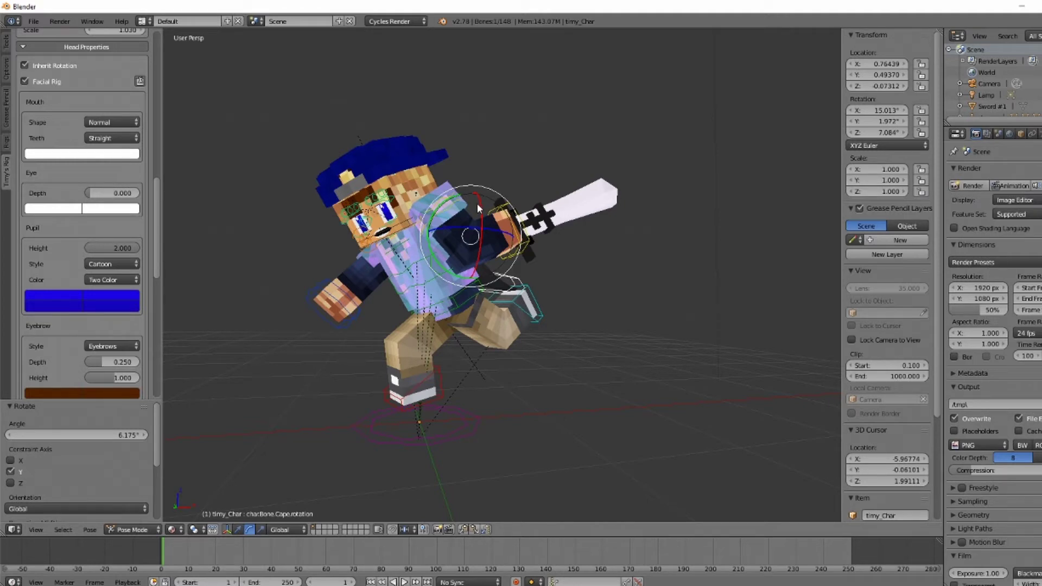
- Move the IKHand_L bone so the left hand reaches the sword
{"action": "middle_click_drag", "start_coordinate": [477, 203], "coordinate": [555, 296]}
{"action": "right_click", "coordinate": [459, 245]}
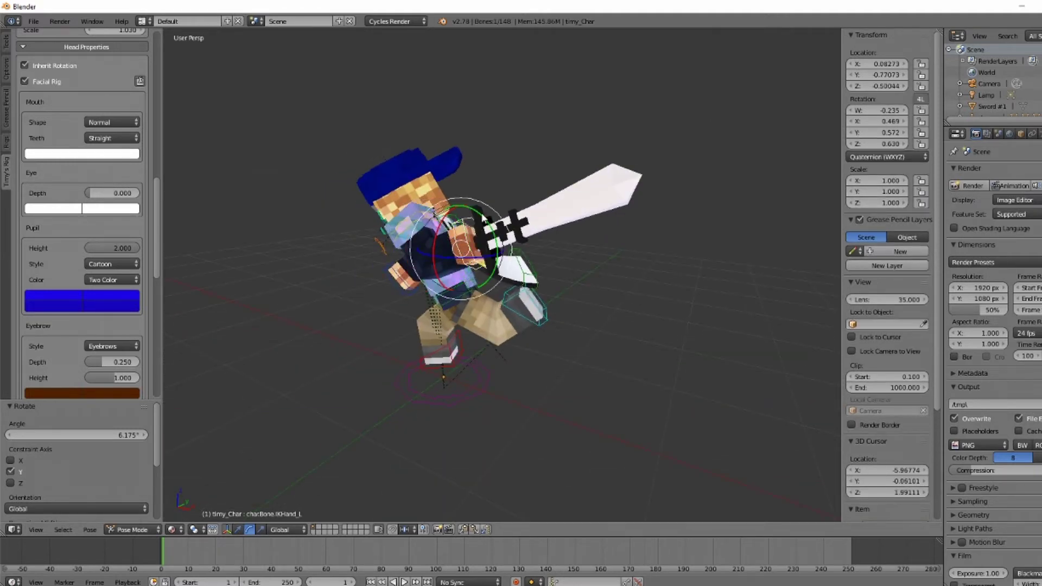
{"action": "left_click_drag", "start_coordinate": [482, 218], "coordinate": [479, 223]}
{"action": "key", "text": "g"}
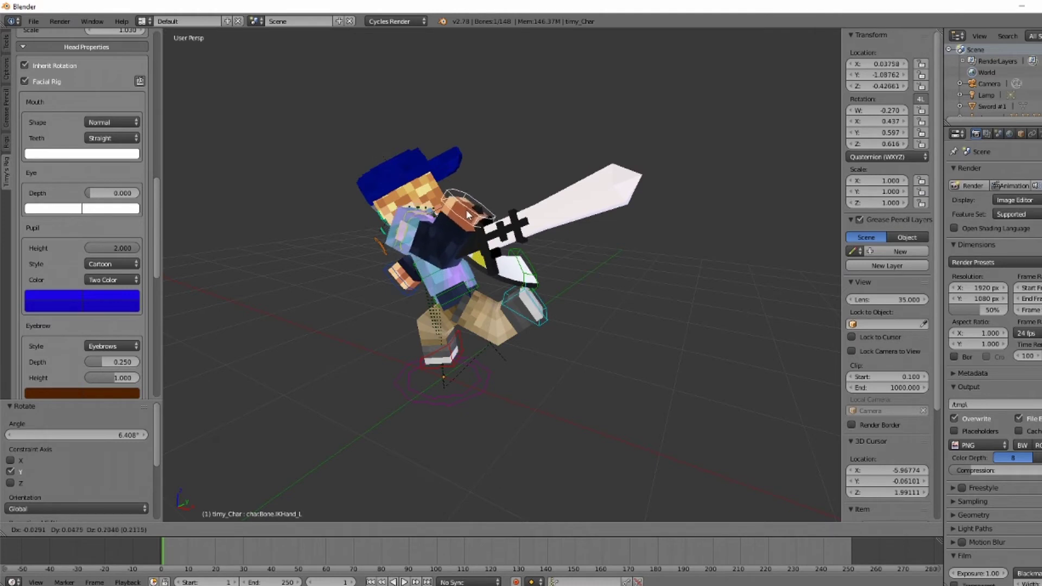
{"action": "left_click", "coordinate": [468, 214]}
- In Object Mode, rotate and move Sword #1 into the hands, checking through the camera
{"action": "key", "text": "ctrl+Tab"}
{"action": "right_click", "coordinate": [521, 222]}
{"action": "mouse_move", "coordinate": [523, 239]}
{"action": "left_mouse_down"}
{"action": "mouse_move", "coordinate": [490, 246]}
{"action": "mouse_move", "coordinate": [481, 234]}
{"action": "left_mouse_up"}
{"action": "left_click", "coordinate": [270, 530]}
{"action": "right_click_drag", "start_coordinate": [529, 319], "coordinate": [523, 308]}
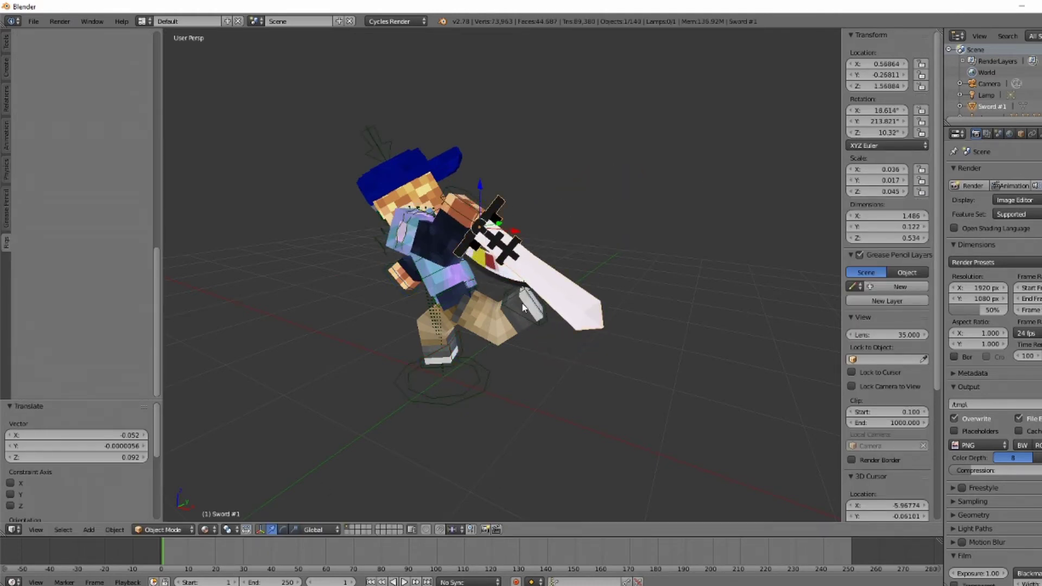
{"action": "left_click", "coordinate": [283, 530]}
{"action": "key", "text": "KP_0"}
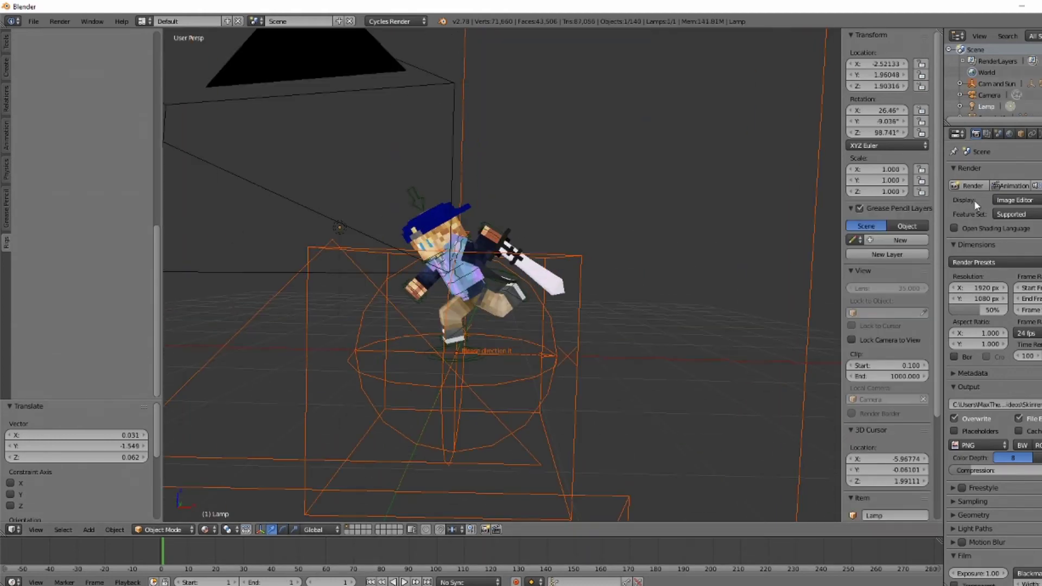
- Start an F12 Cycles render of the scene camera's shot
{"action": "key", "text": "F12"}
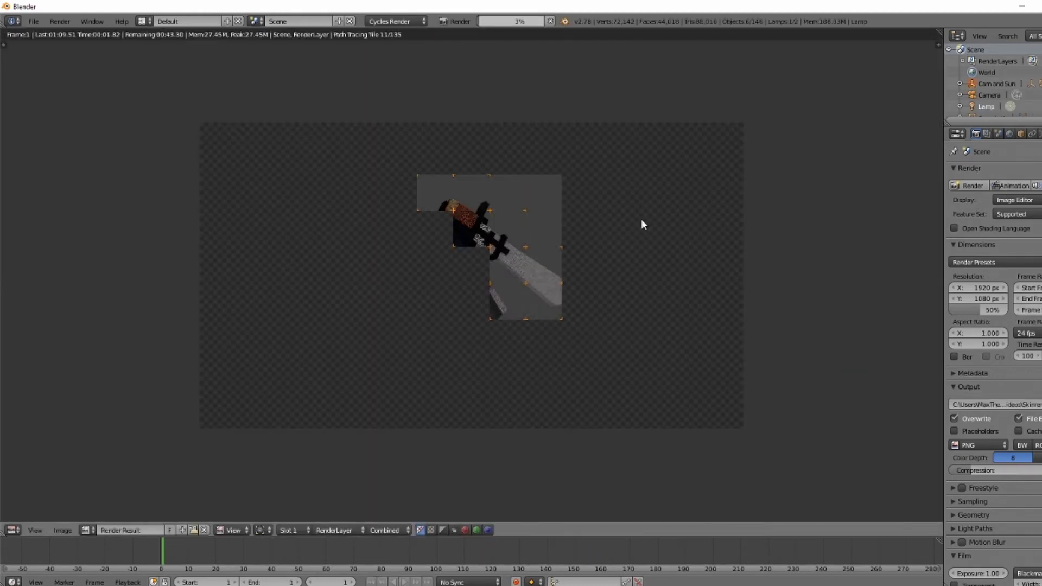